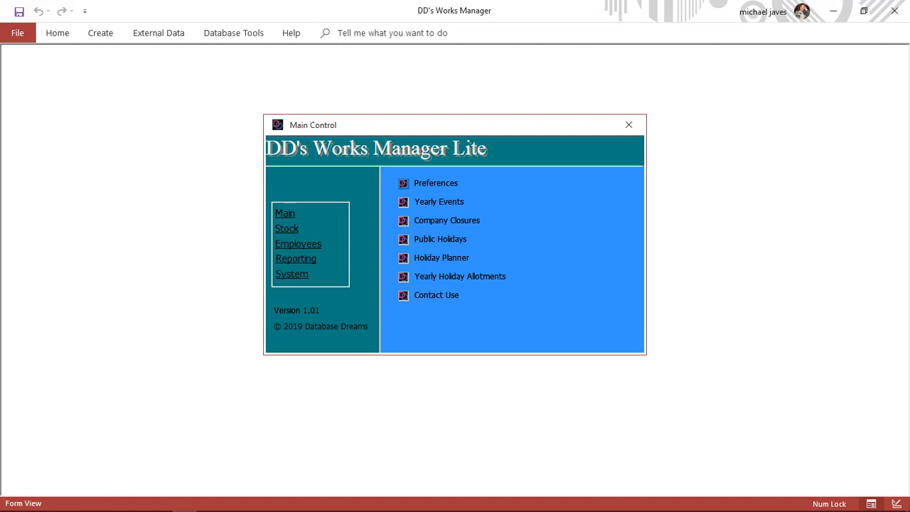
Open the Estimates form, go to the estimate's hire items and bring up the product records from the empty hire line.
click(285, 213)
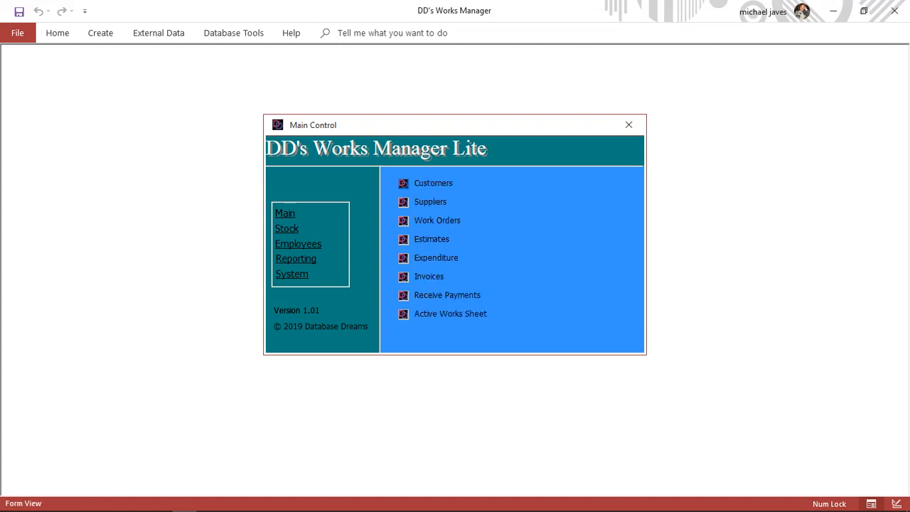
click(404, 240)
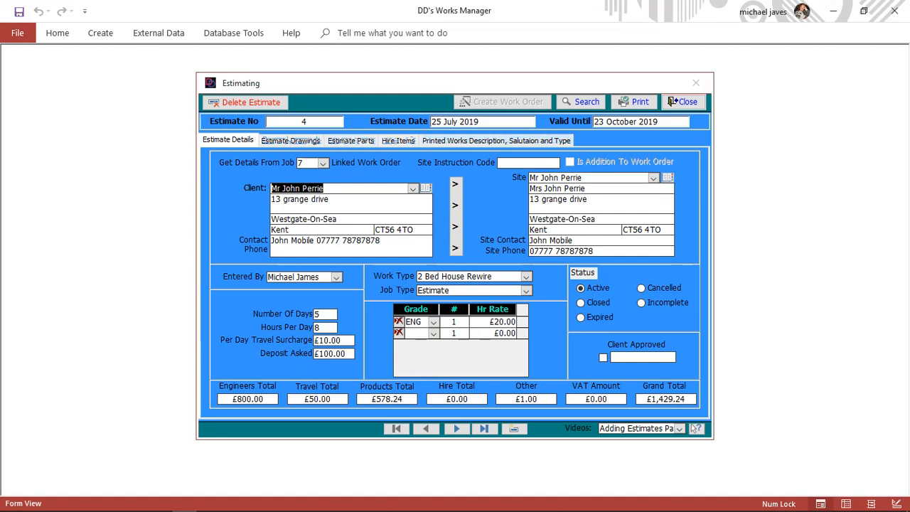
click(398, 140)
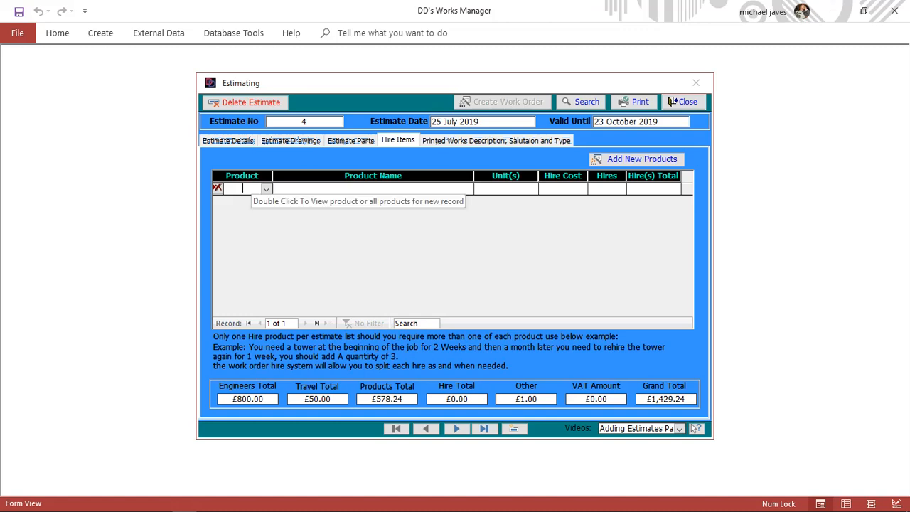
double_click(245, 189)
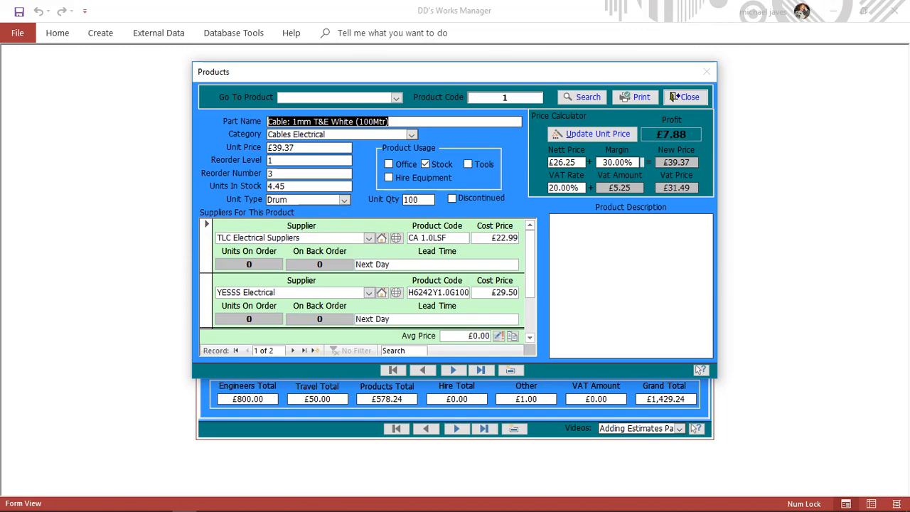
Search the products by usage Hire Equipment and open the Hire: Cordless SDS MAX Rotary Hammer Drill record.
click(581, 97)
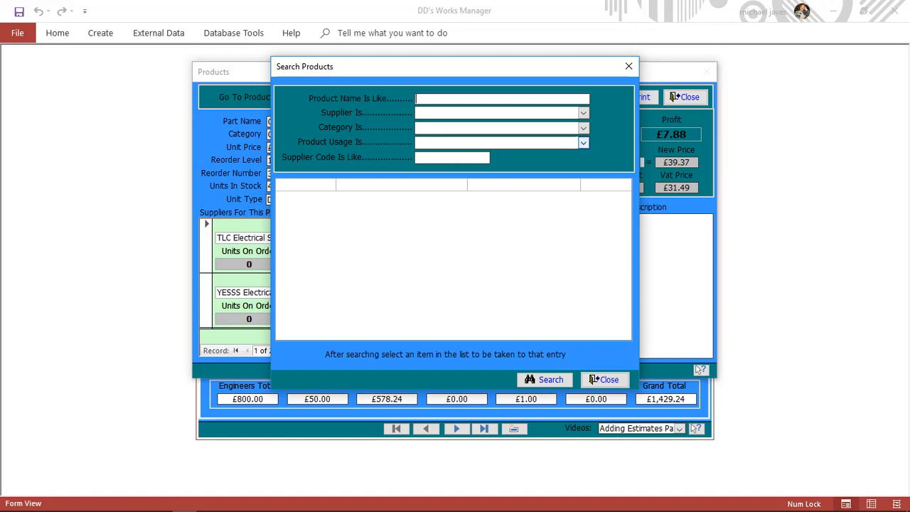
click(582, 142)
click(441, 189)
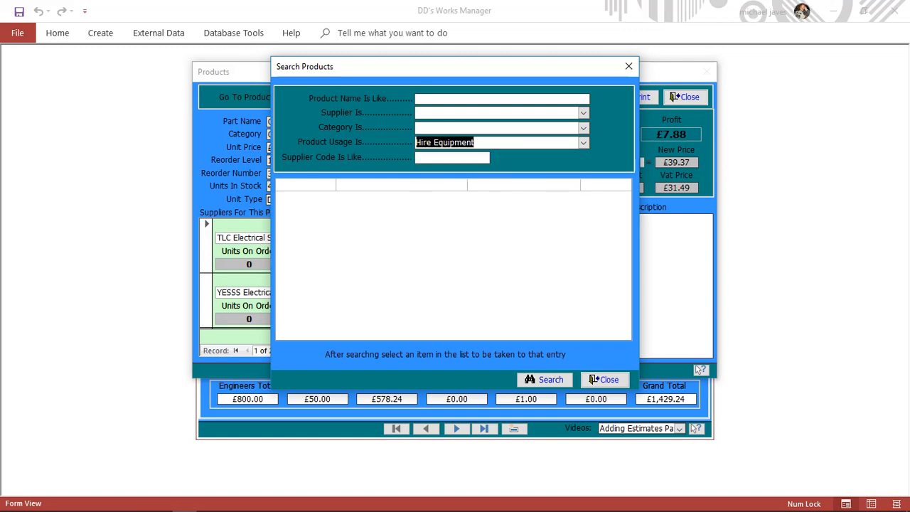
click(544, 379)
click(370, 207)
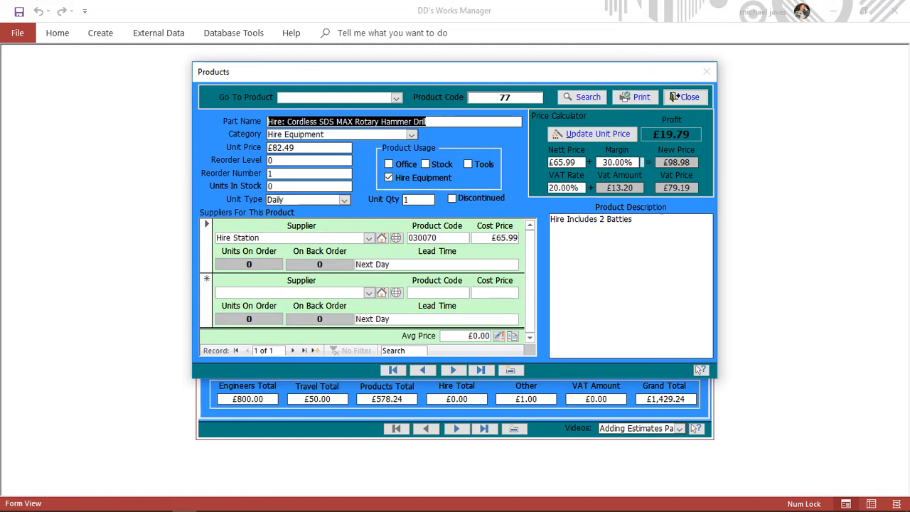
Check the unit types available for the hammer drill hire, leave the setting as it is and close the product record.
click(344, 199)
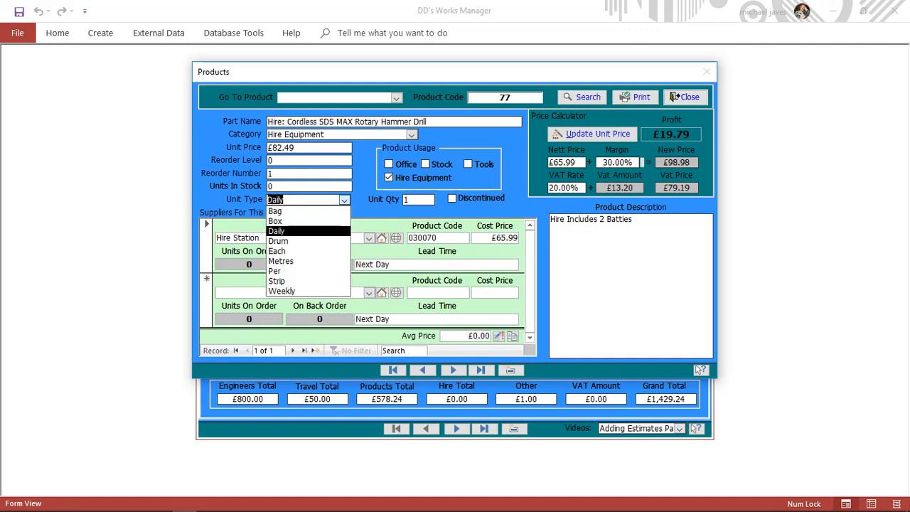
click(344, 199)
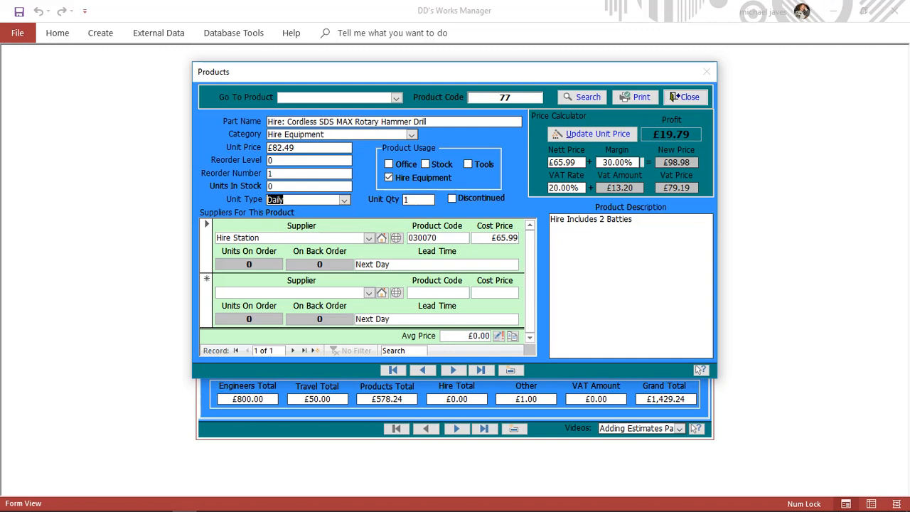
click(674, 97)
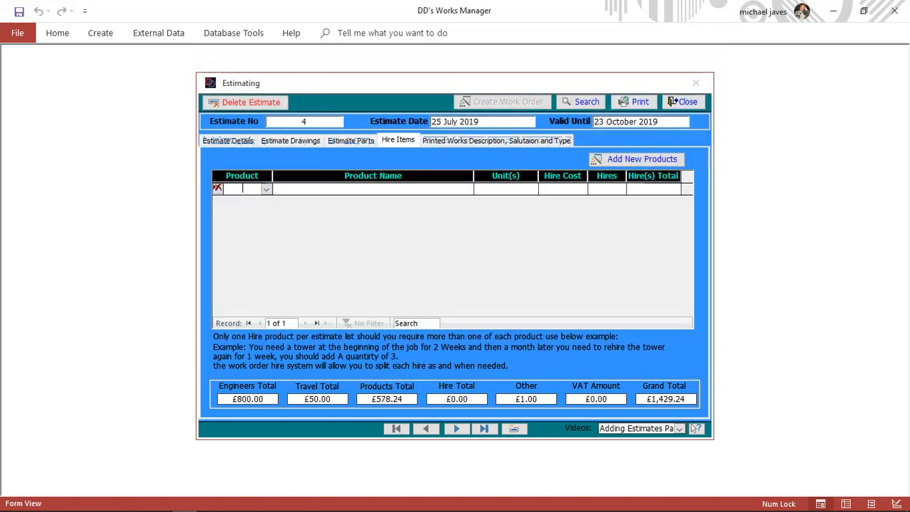
Add Hire: Cordless SDS MAX Rotary Hammer Drill to the estimate's hire items and set its number of hires to 2.
click(266, 189)
key(Return)
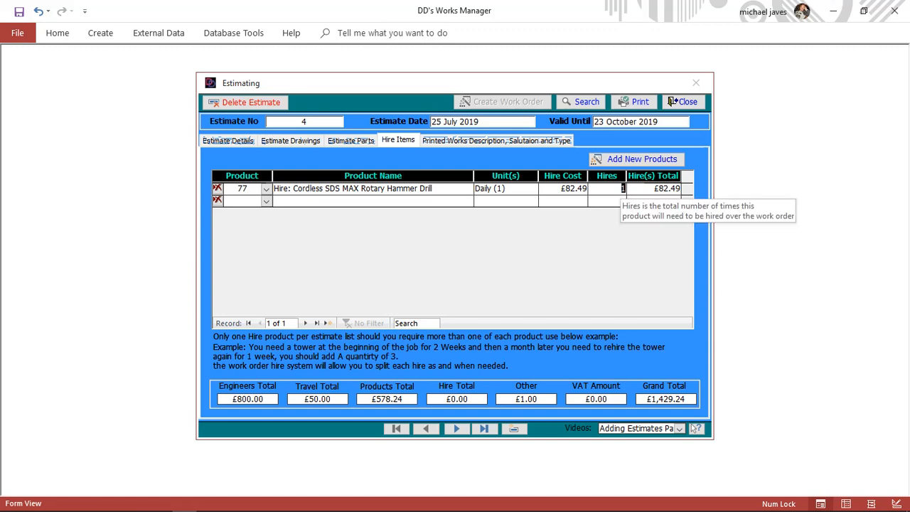
text(2)
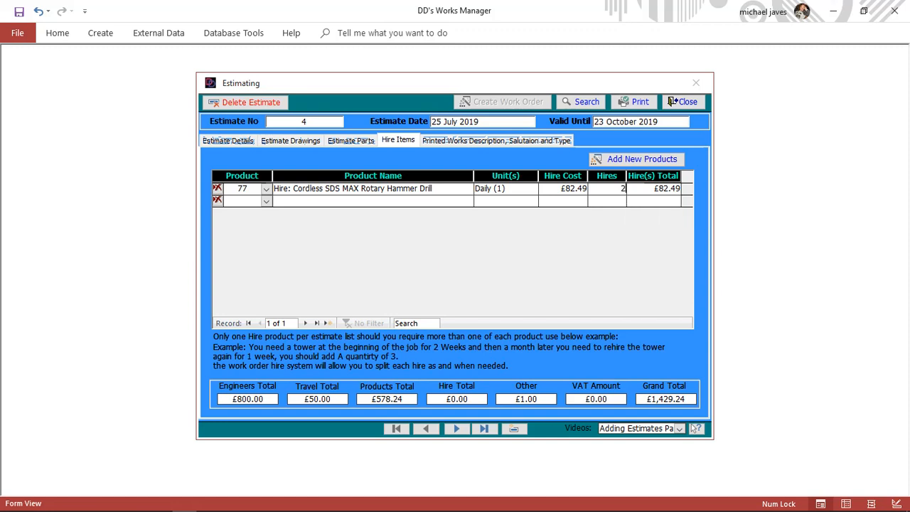
key(Tab)
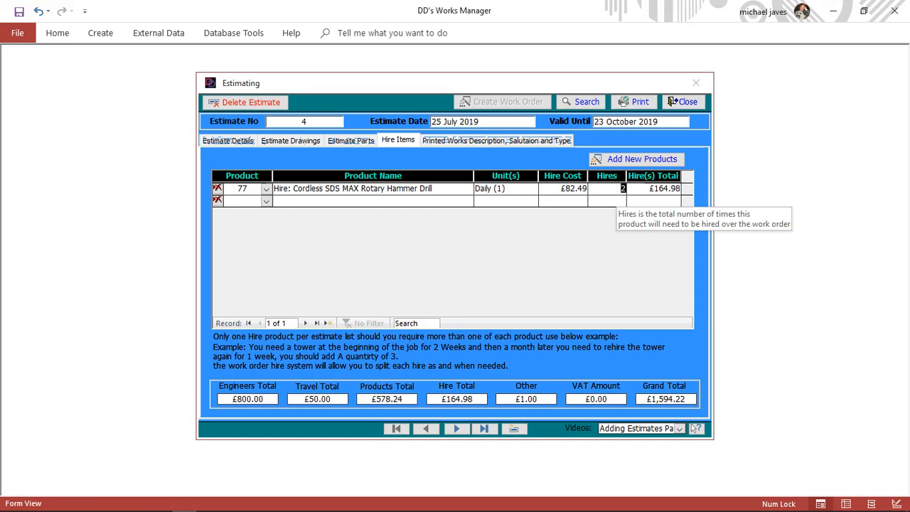
Set the hammer drill's number of hires to 1 and delete its record from the estimate's hire items.
text(1)
key(Return)
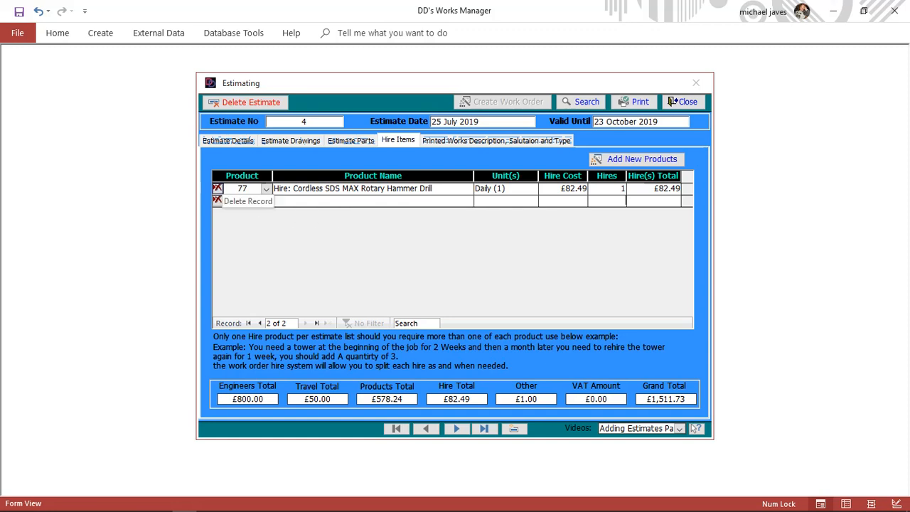
click(217, 189)
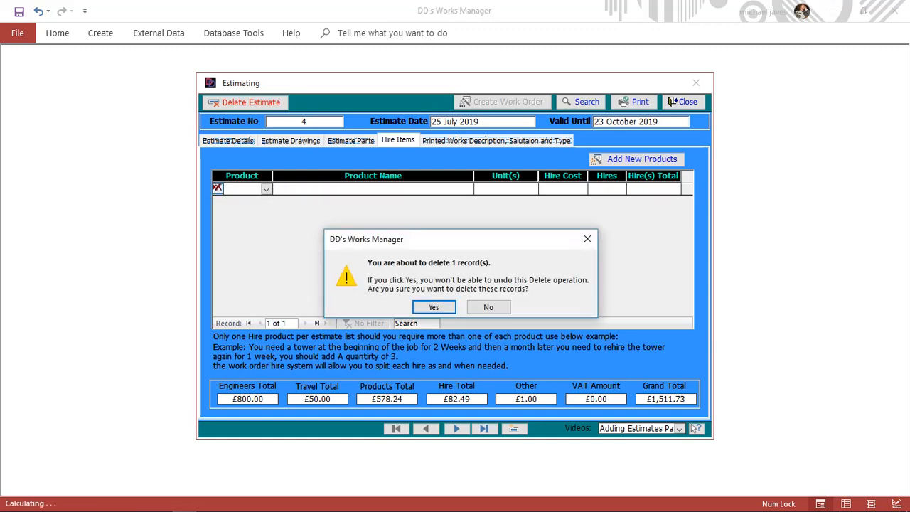
key(Return)
Compare the customer and salutation for the printed works description with the client in the estimate details.
click(496, 141)
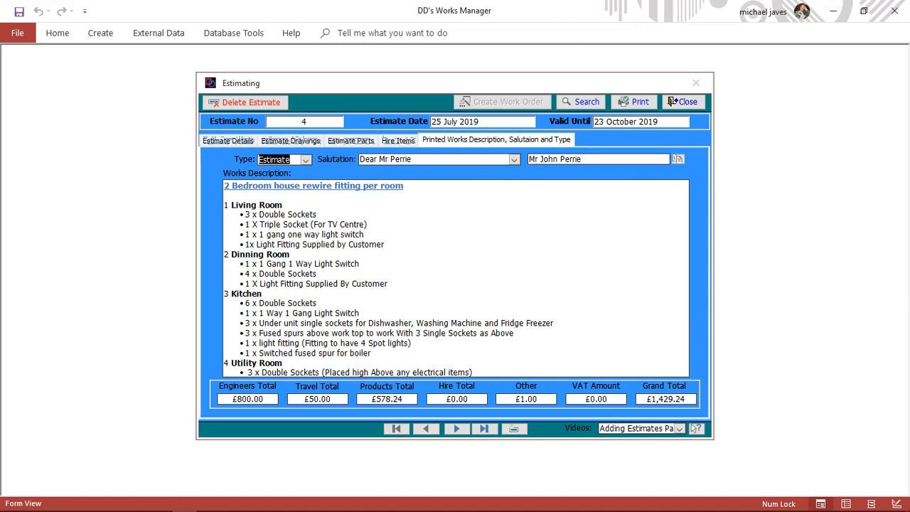
click(583, 159)
click(227, 141)
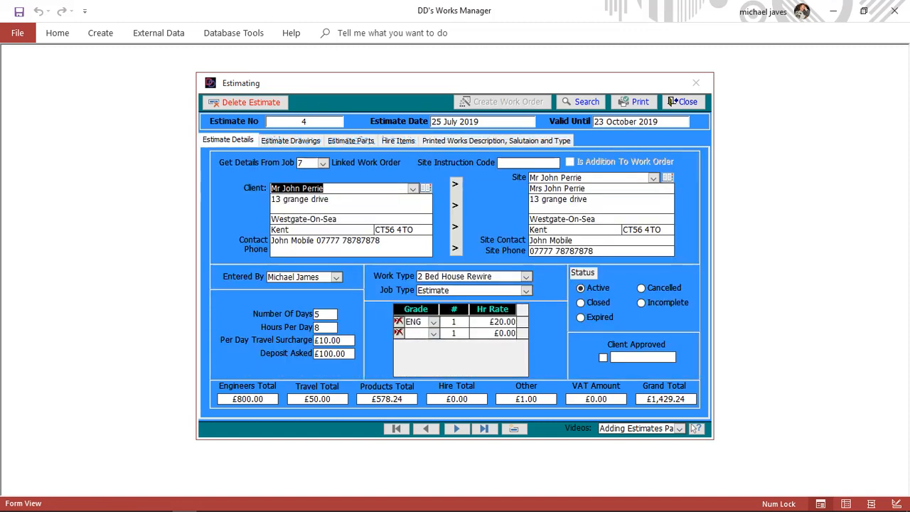
click(496, 140)
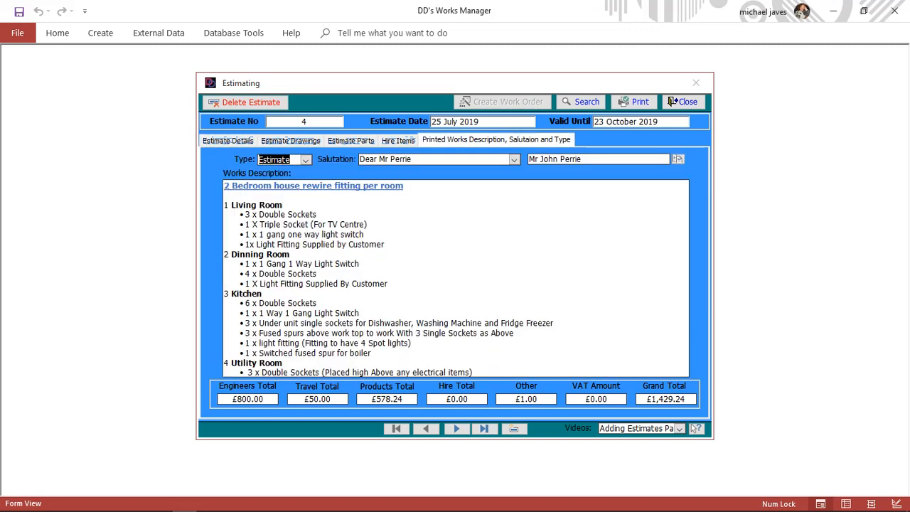
key(Tab)
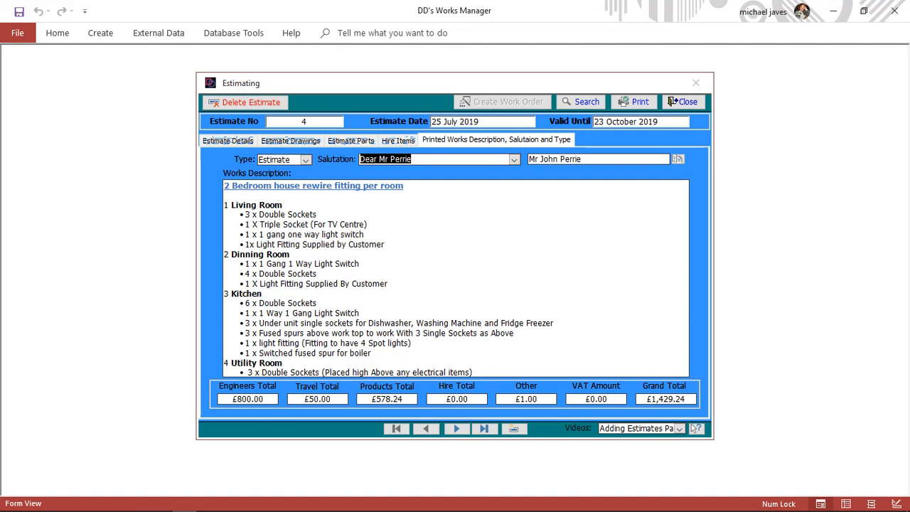
Switch the printed document type to Quotation and back to Estimate.
click(305, 160)
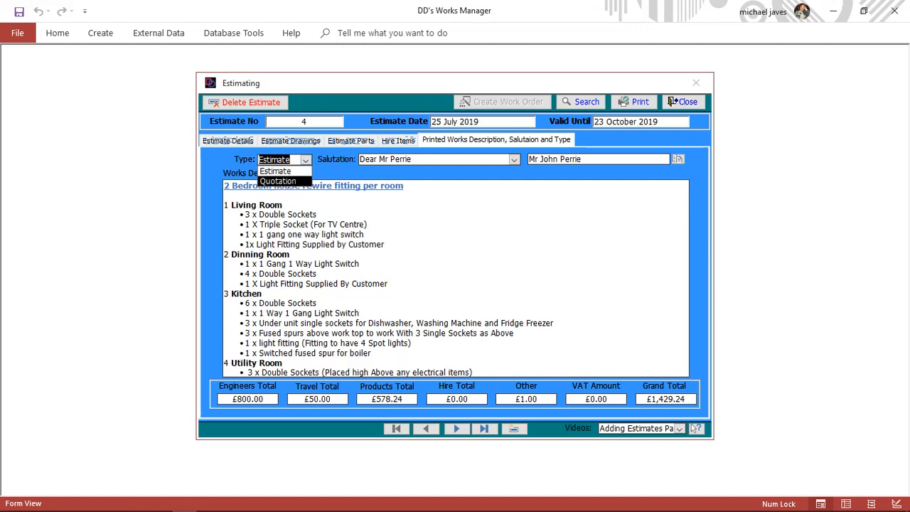
click(278, 181)
click(305, 160)
click(275, 171)
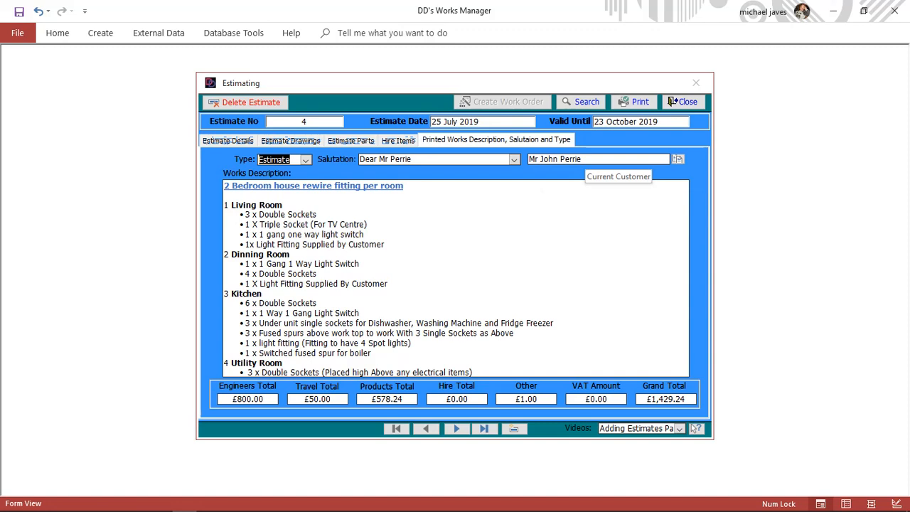
Copy the current customer's name into the salutation and remove the first name, leaving only the title and surname.
click(678, 159)
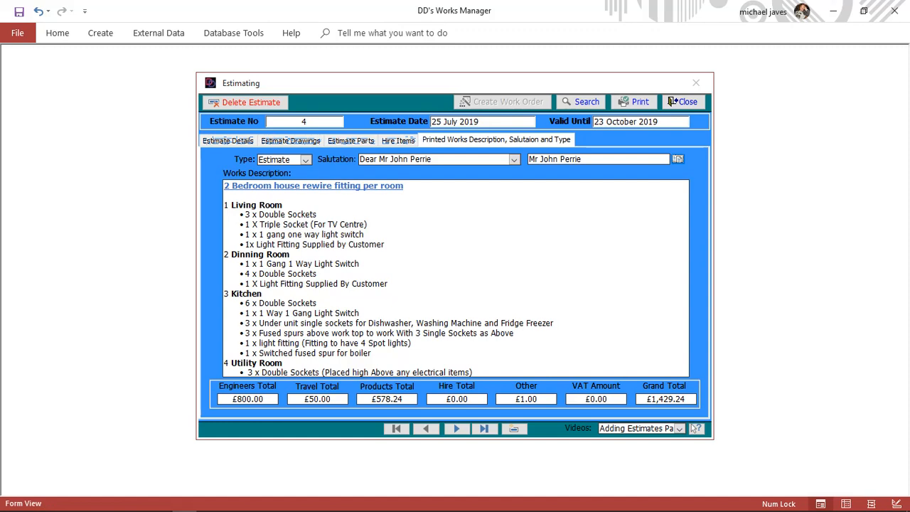
click(410, 159)
key(BackSpace)
key(BackSpace)
key(BackSpace)
key(BackSpace)
key(BackSpace)
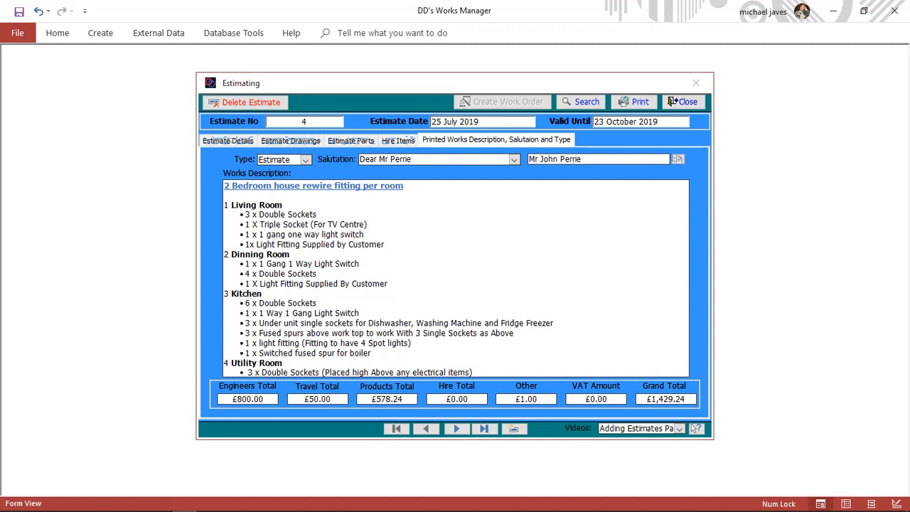
Change the font colour of the works description heading "2 Bedroom house rewire fitting per room" to orange.
click(290, 194)
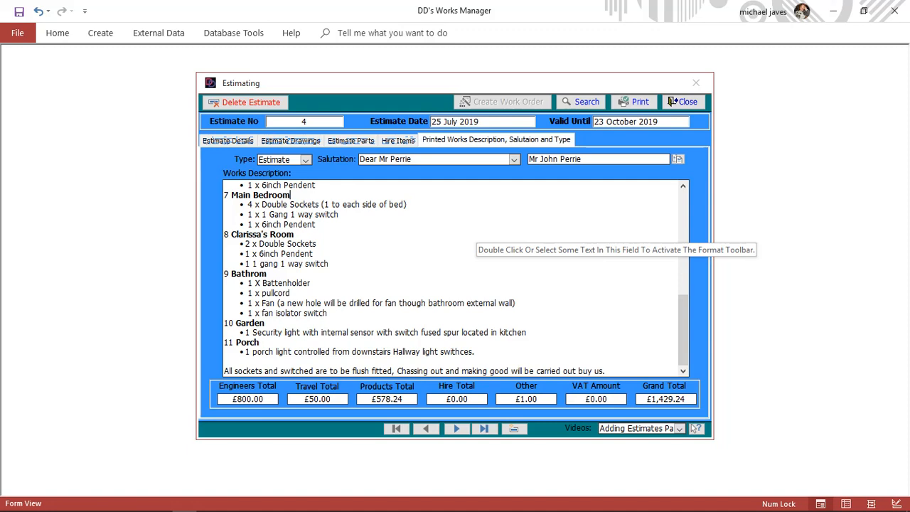
scroll(455, 277, up, 10)
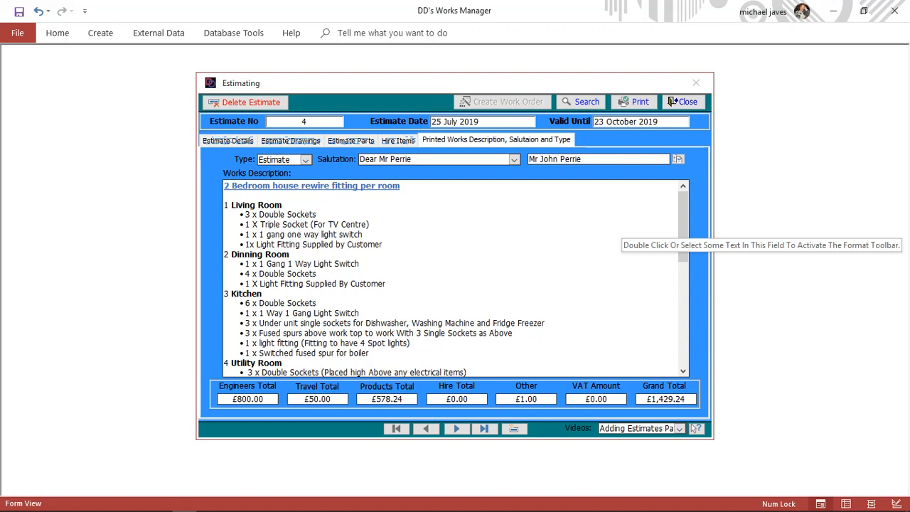
scroll(455, 277, down, 10)
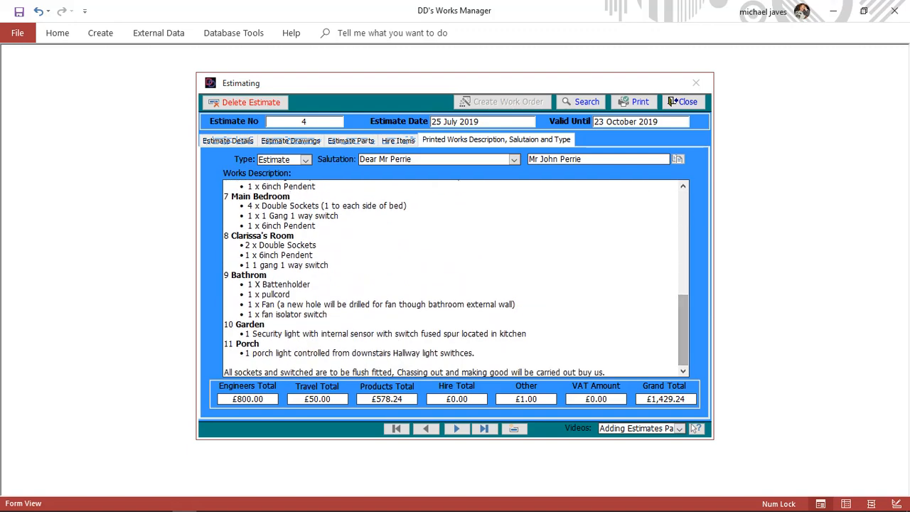
scroll(454, 277, up, 10)
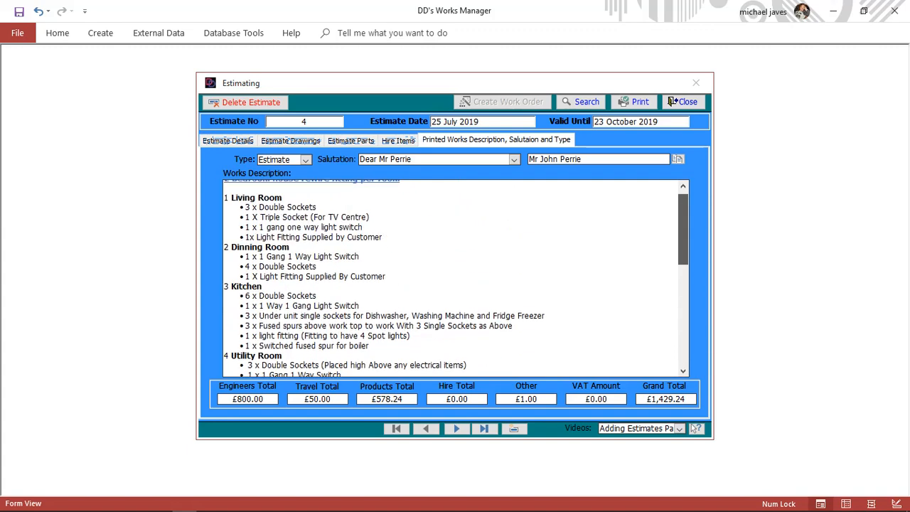
scroll(455, 277, up, 1)
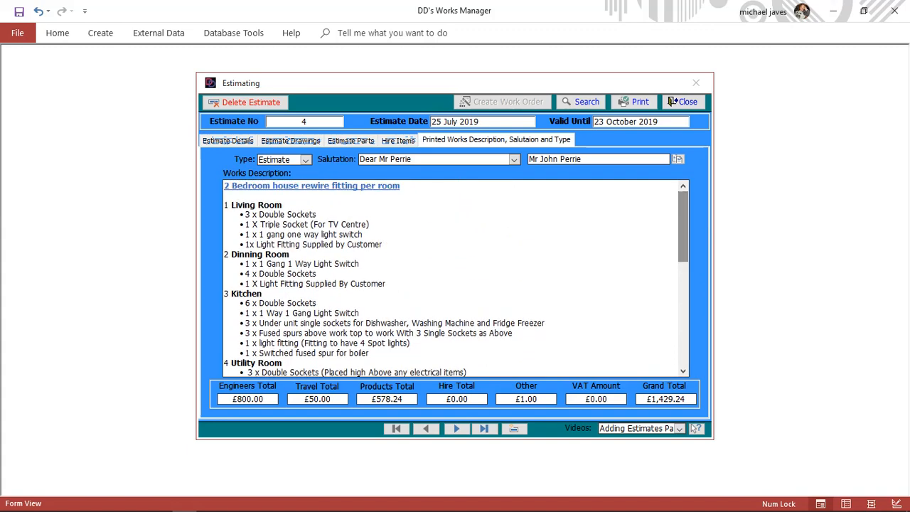
drag(400, 186, 225, 186)
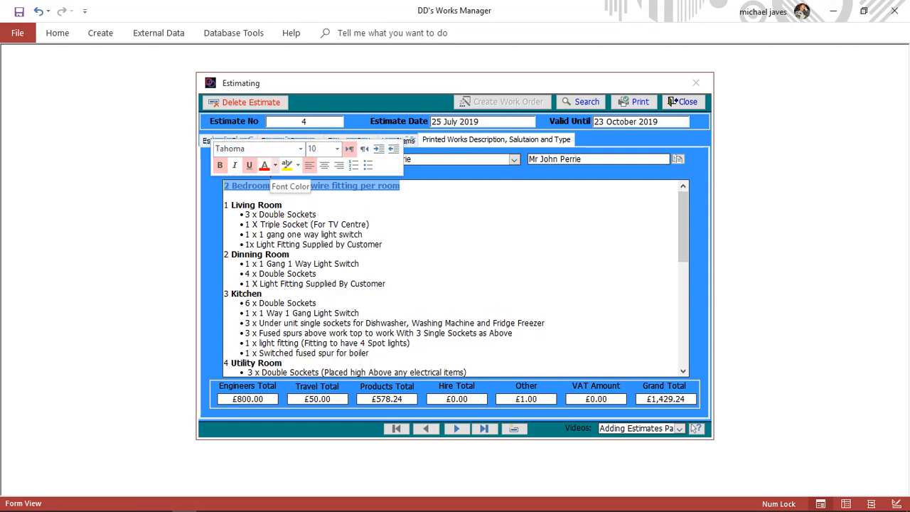
click(275, 165)
click(321, 211)
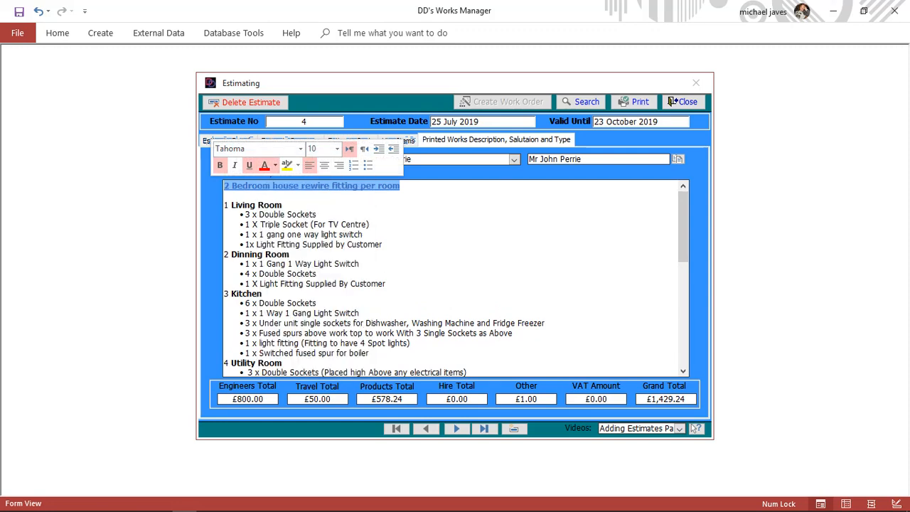
click(382, 244)
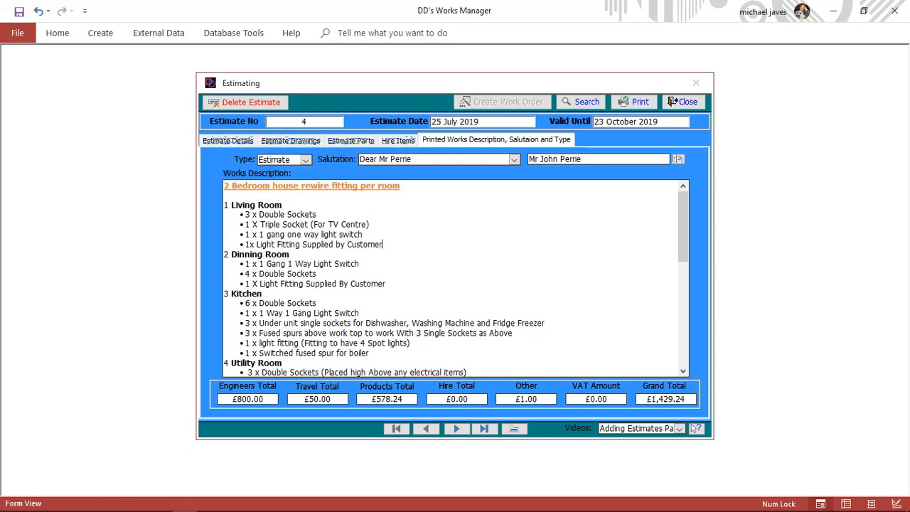
Make the "Living Room" heading in the works description italic and underlined, and indent its line.
drag(282, 205, 231, 204)
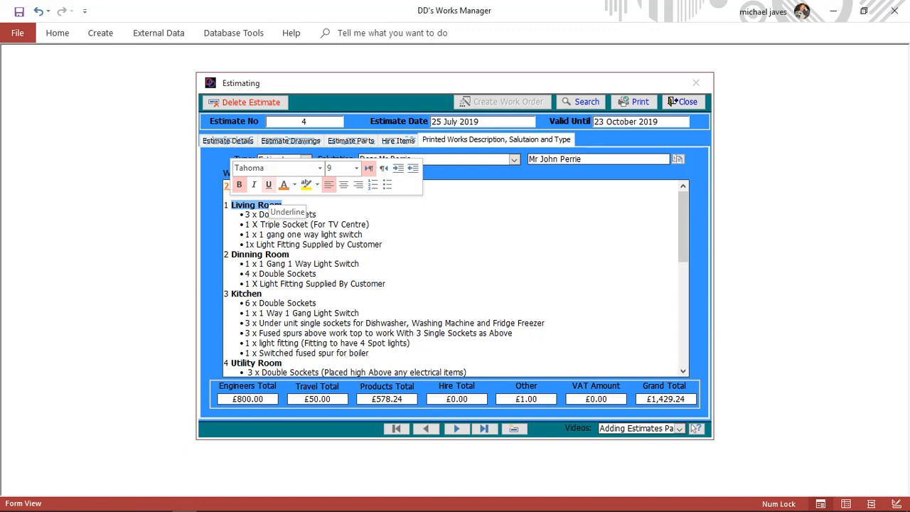
click(254, 185)
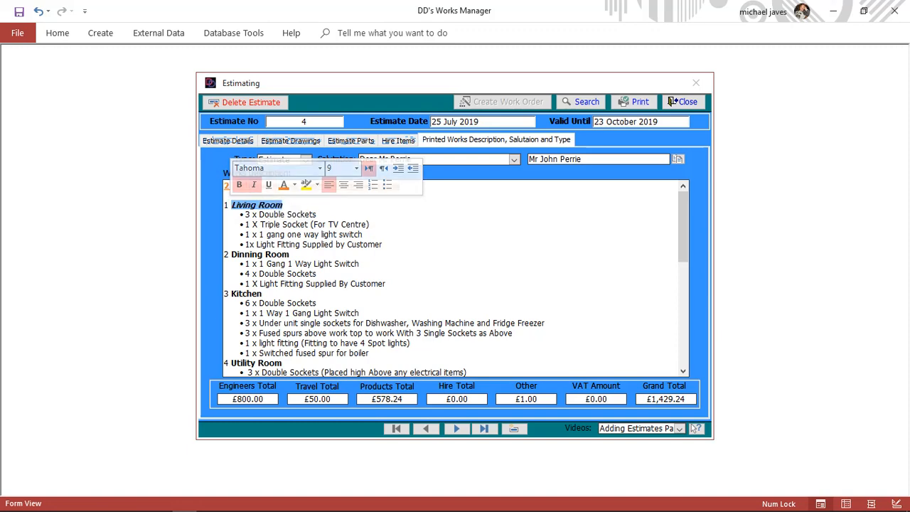
click(268, 185)
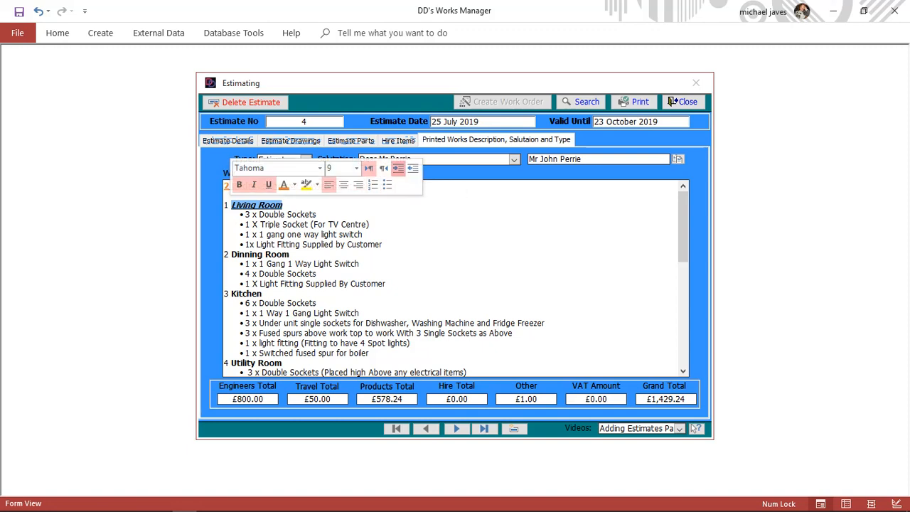
click(398, 168)
click(398, 168)
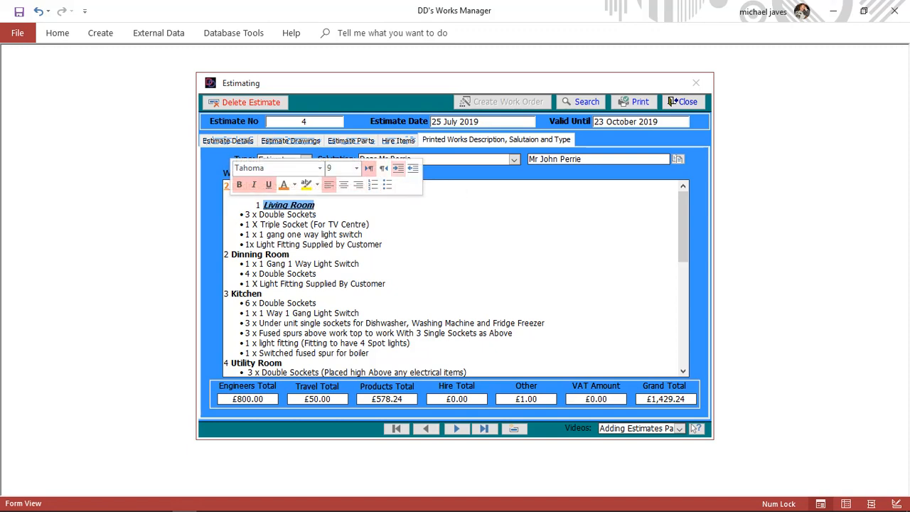
Indent the "Living Room" heading line one more level and bring it back to the original unindented position.
click(398, 168)
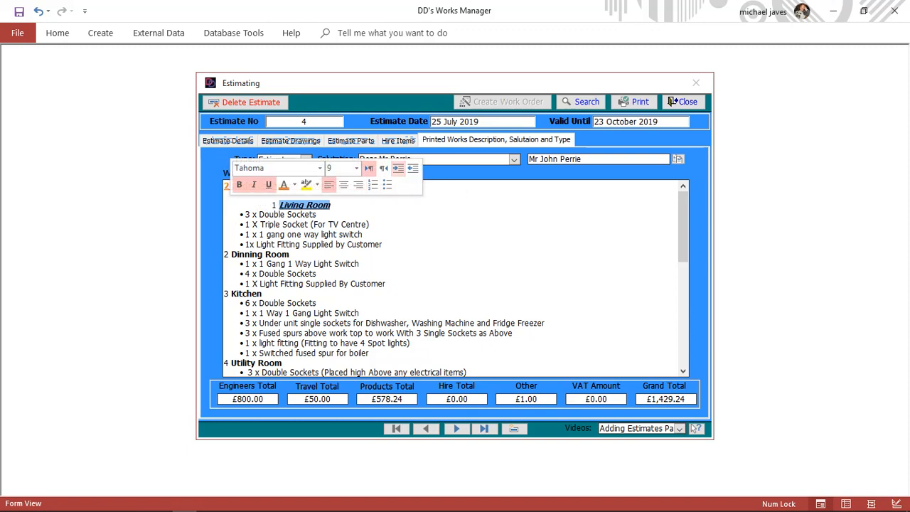
click(412, 168)
click(413, 168)
click(413, 168)
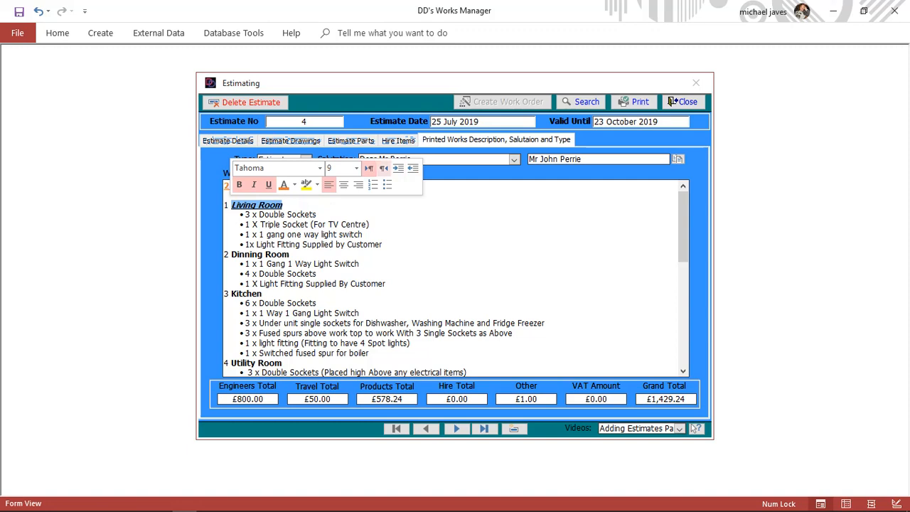
Switch the "Living Room" heading line to right-to-left text direction and back to left-to-right.
click(383, 168)
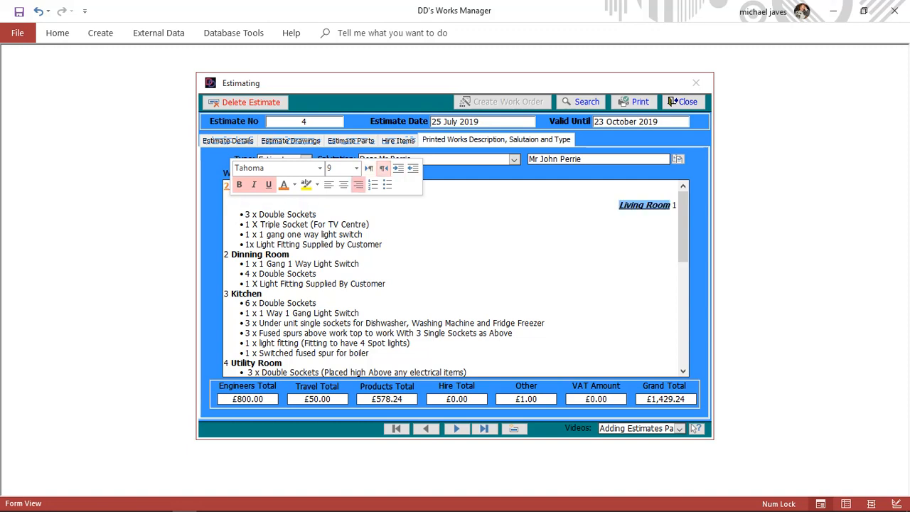
click(368, 168)
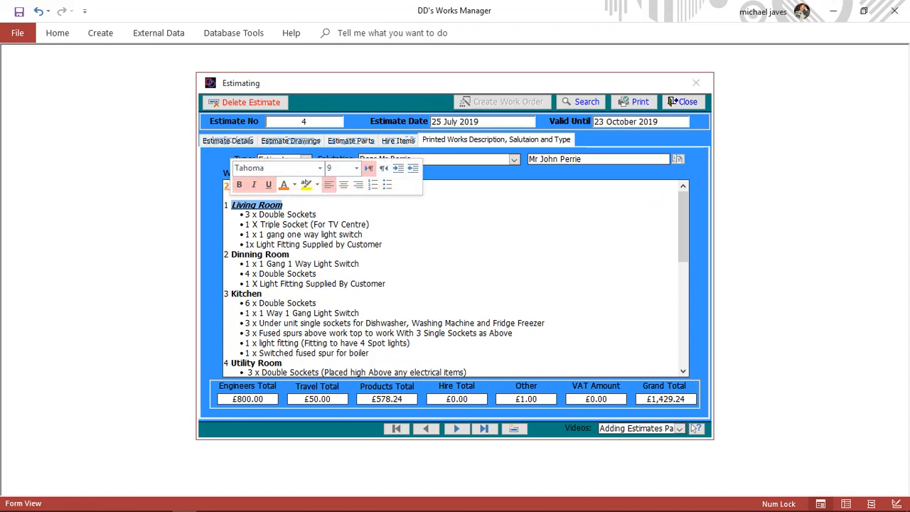
click(317, 214)
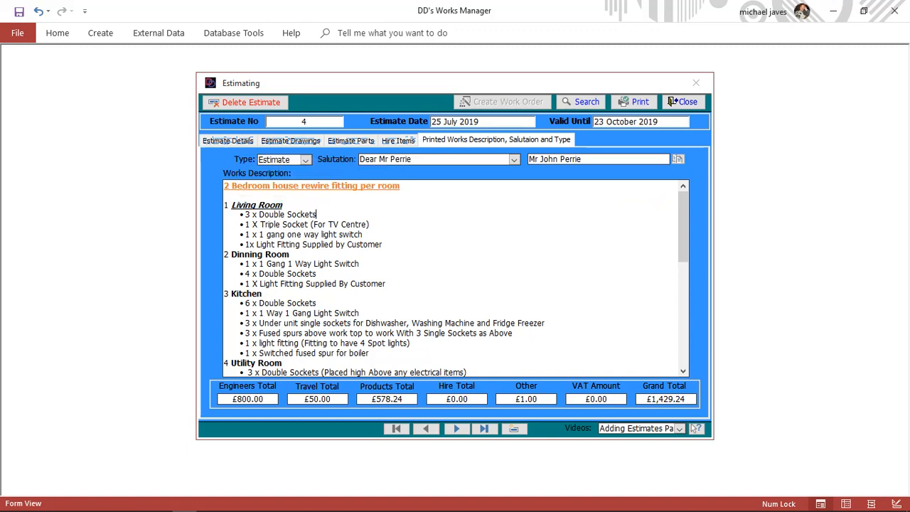
double_click(302, 213)
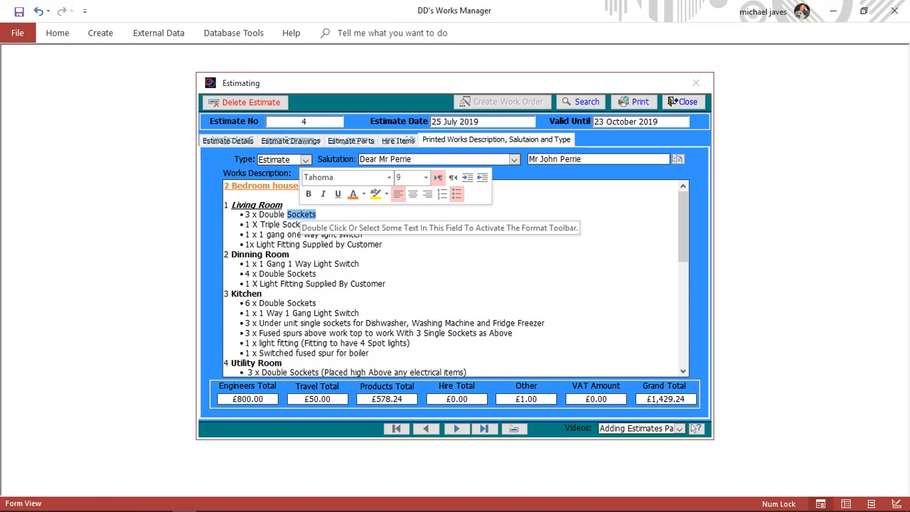
drag(317, 214, 259, 214)
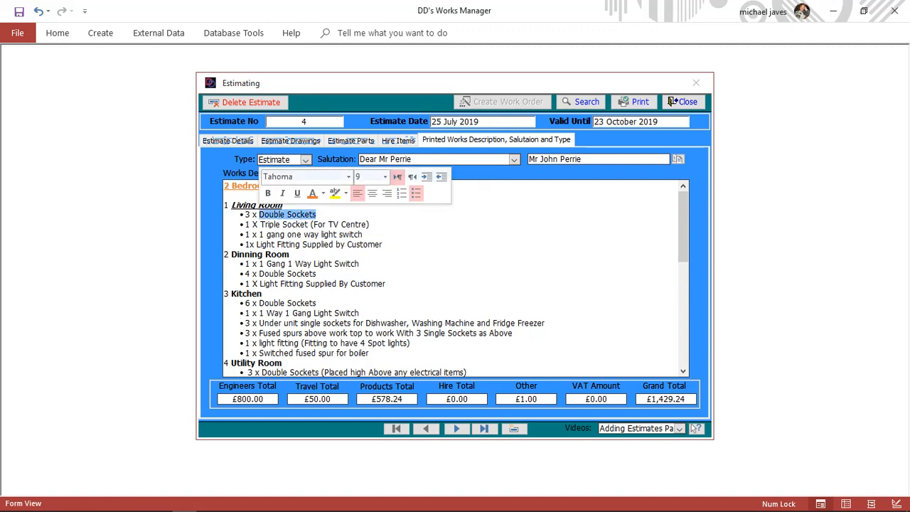
click(370, 224)
Change the font colour of the works description heading "2 Bedroom house rewire fitting per room" to blue.
drag(401, 186, 224, 186)
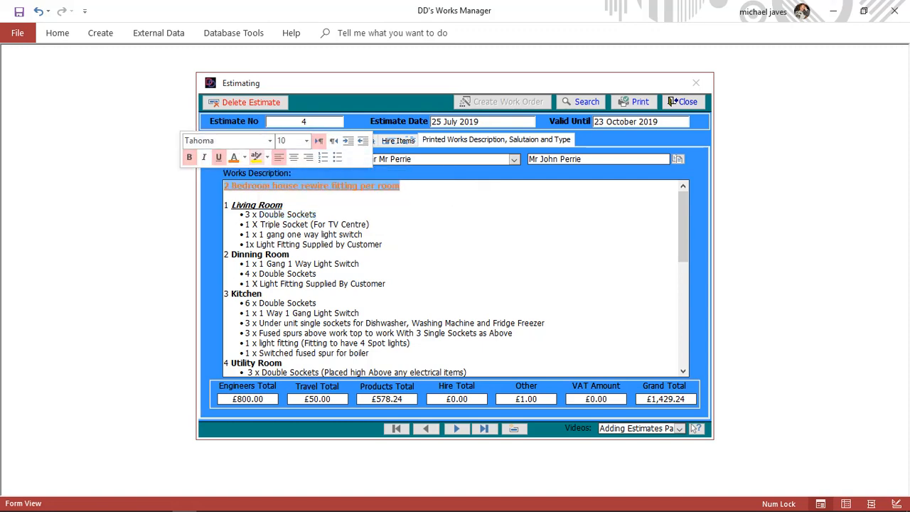
click(245, 157)
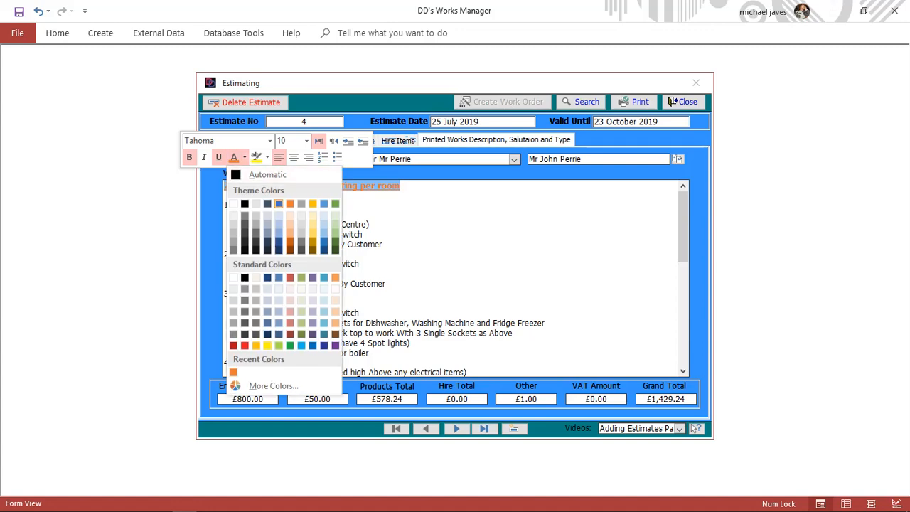
click(279, 203)
click(355, 223)
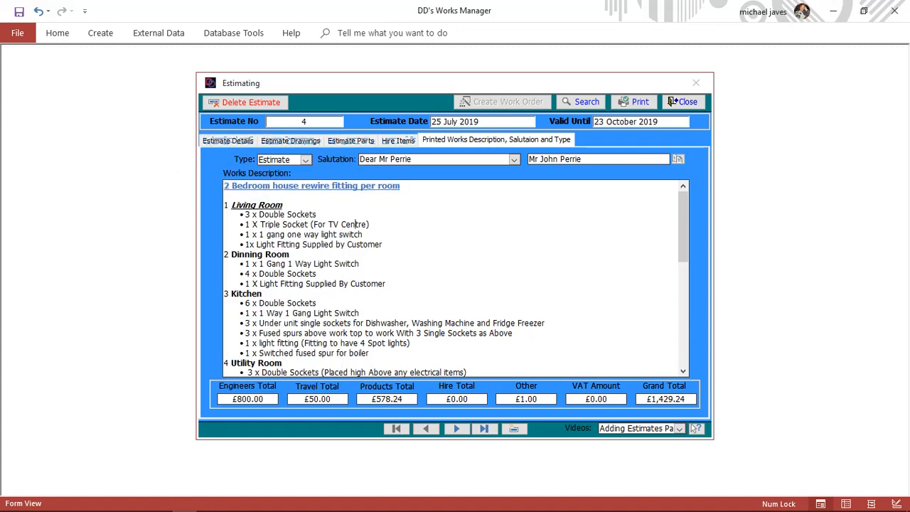
Look through the whole works description, close the estimate and open the system preferences.
scroll(456, 278, down, 10)
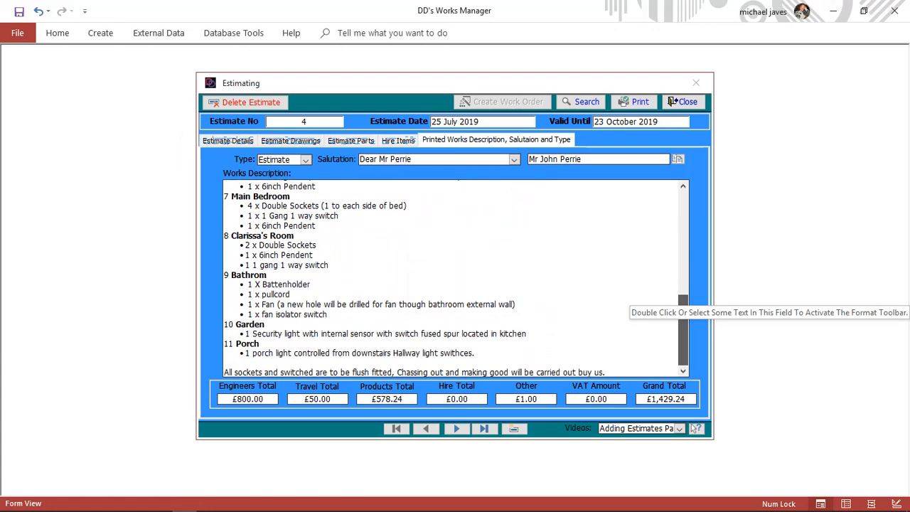
scroll(455, 279, up, 8)
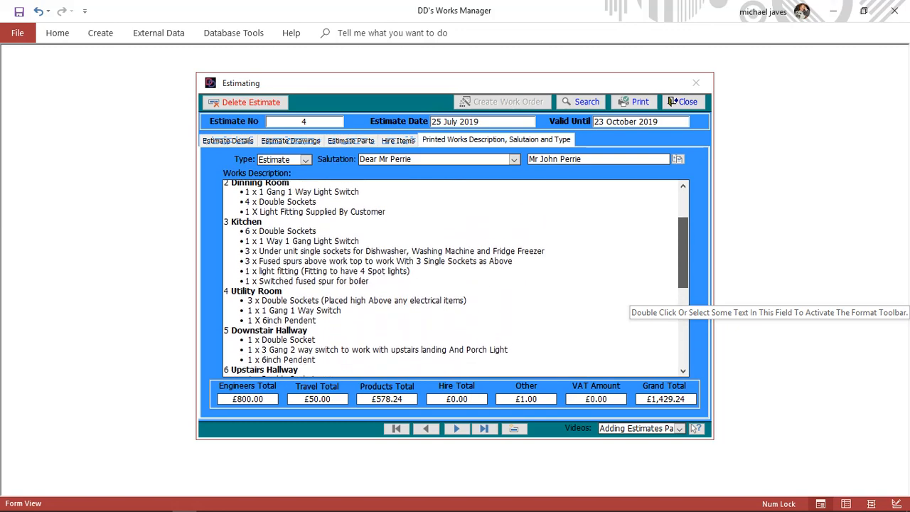
scroll(455, 279, up, 3)
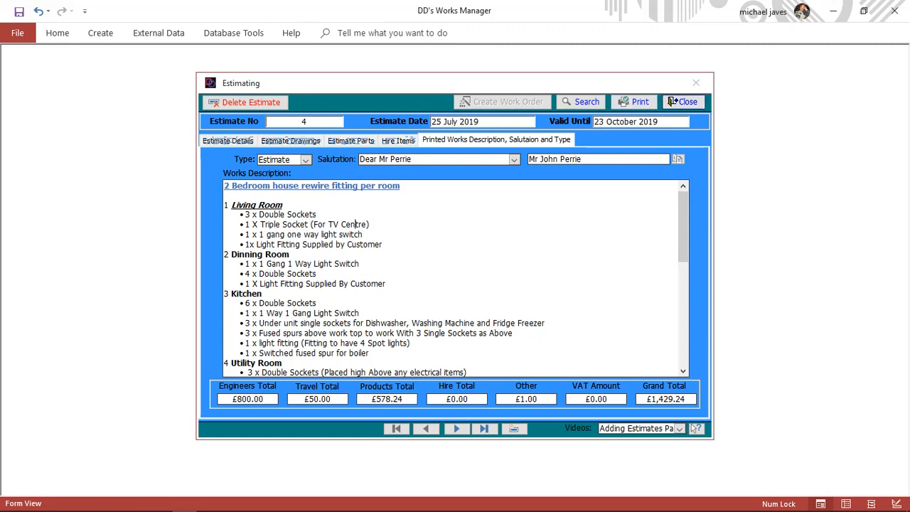
click(681, 101)
click(292, 273)
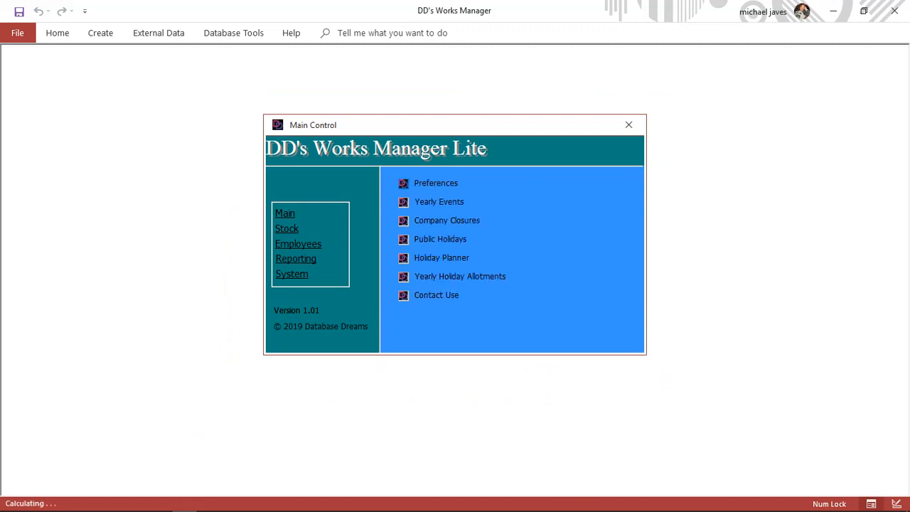
click(403, 183)
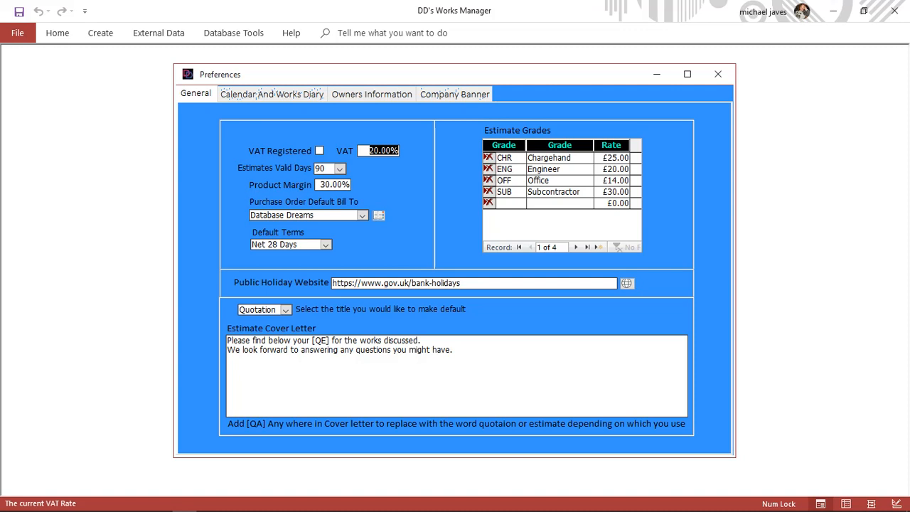
Examine the default title choices, the estimate validity periods, and the estimate cover letter with its [QE] placeholder.
click(286, 310)
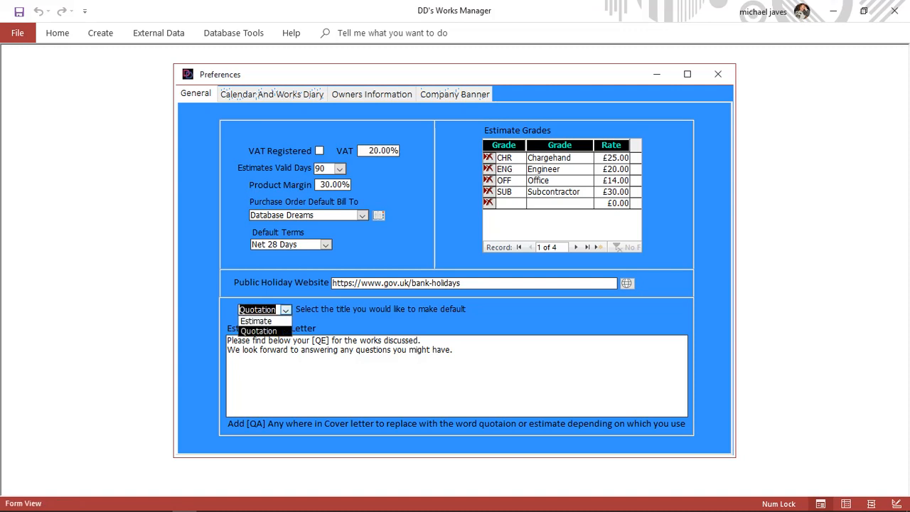
click(286, 310)
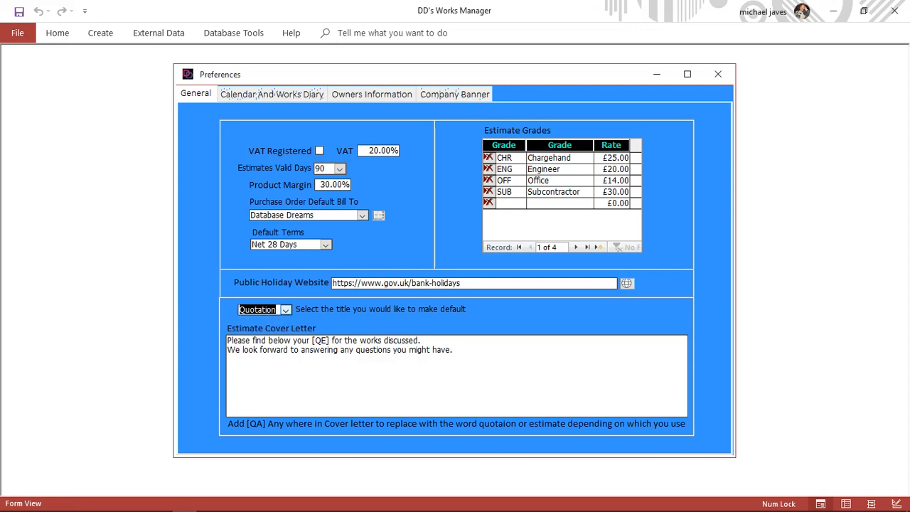
click(340, 168)
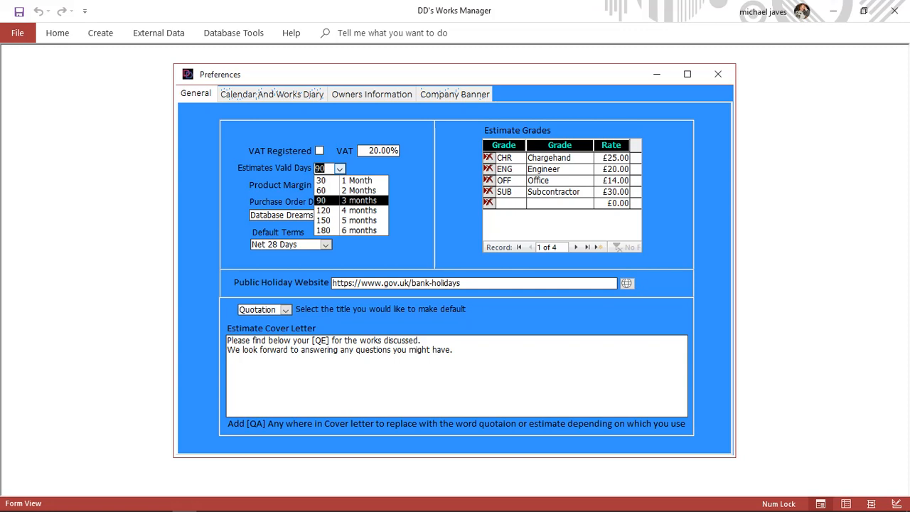
click(340, 168)
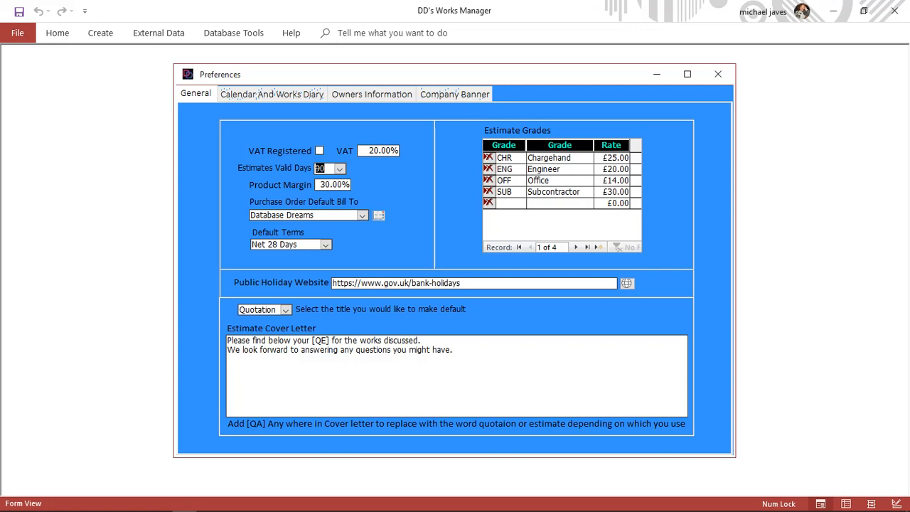
drag(454, 350, 227, 342)
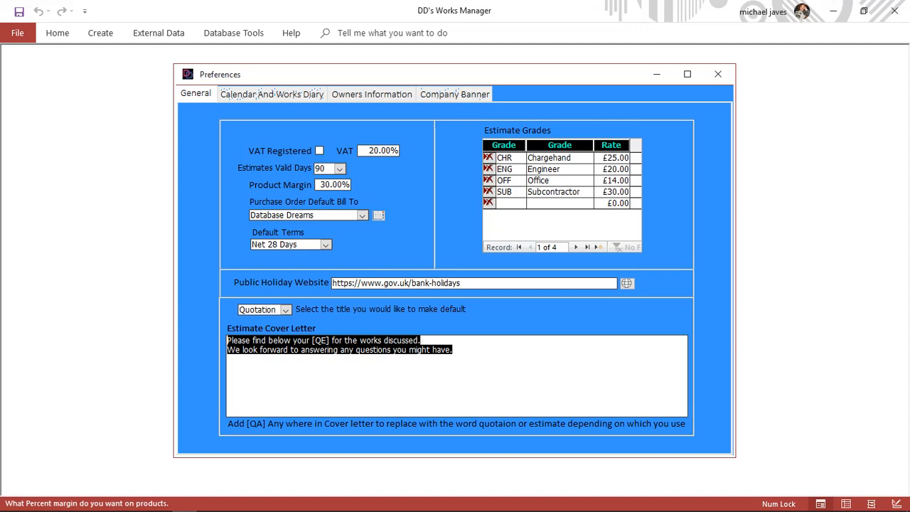
click(453, 350)
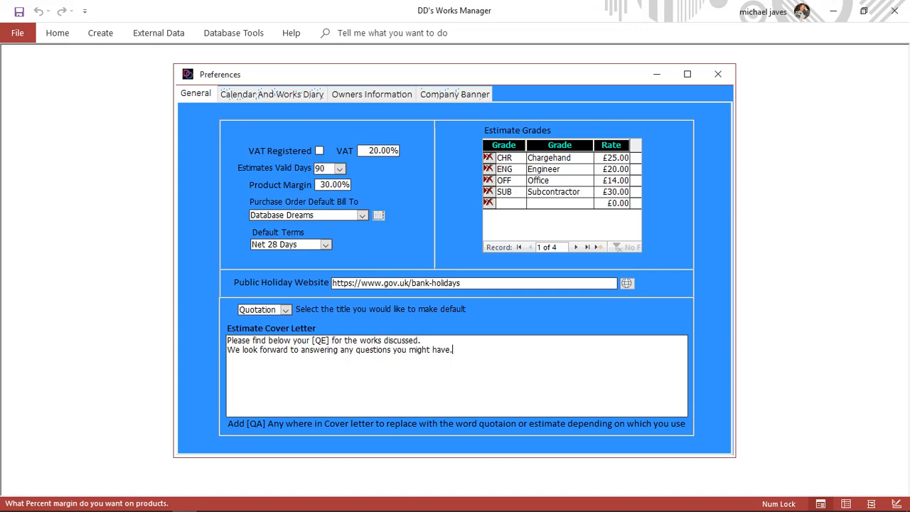
drag(313, 341, 329, 341)
click(286, 310)
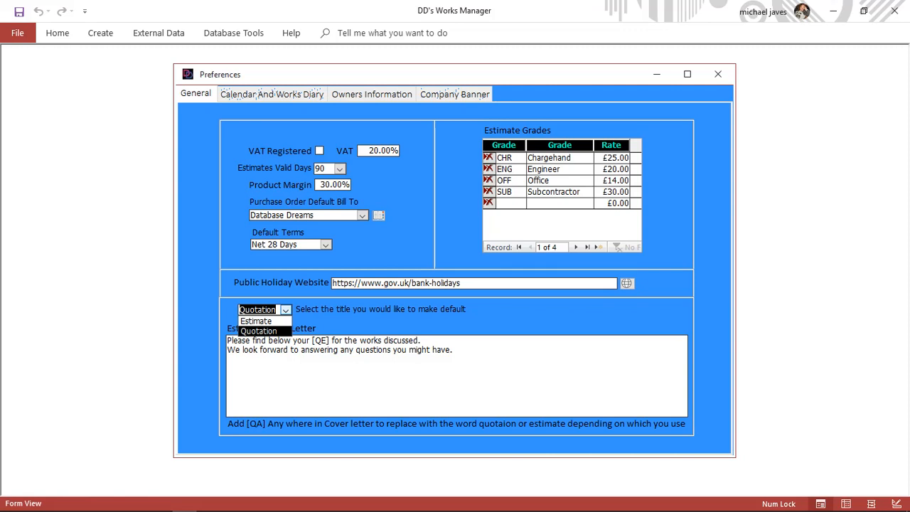
click(285, 310)
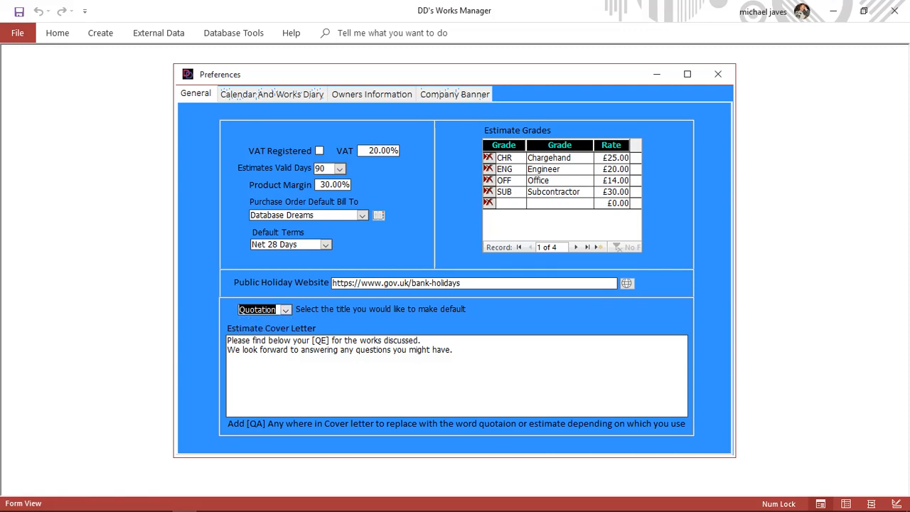
drag(313, 341, 329, 341)
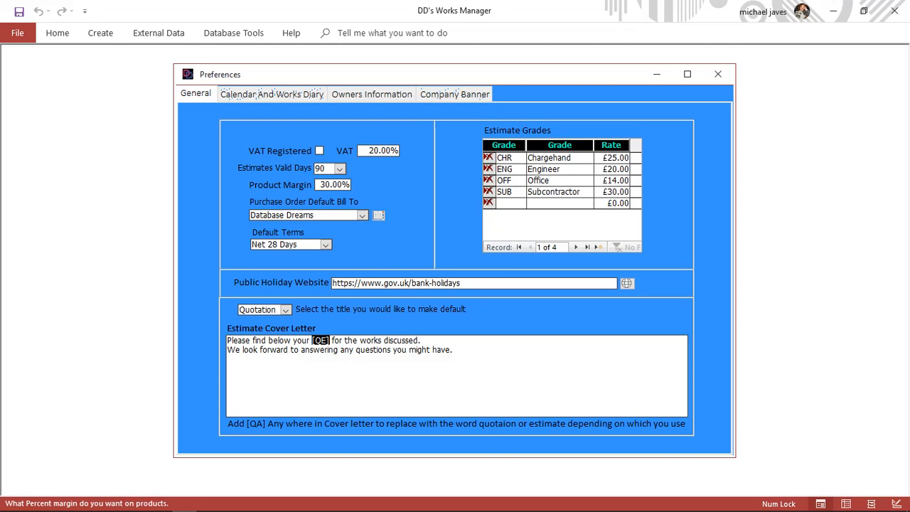
Return from the preferences to the estimate and preview the Customer Estimate report for the current estimate only.
click(717, 74)
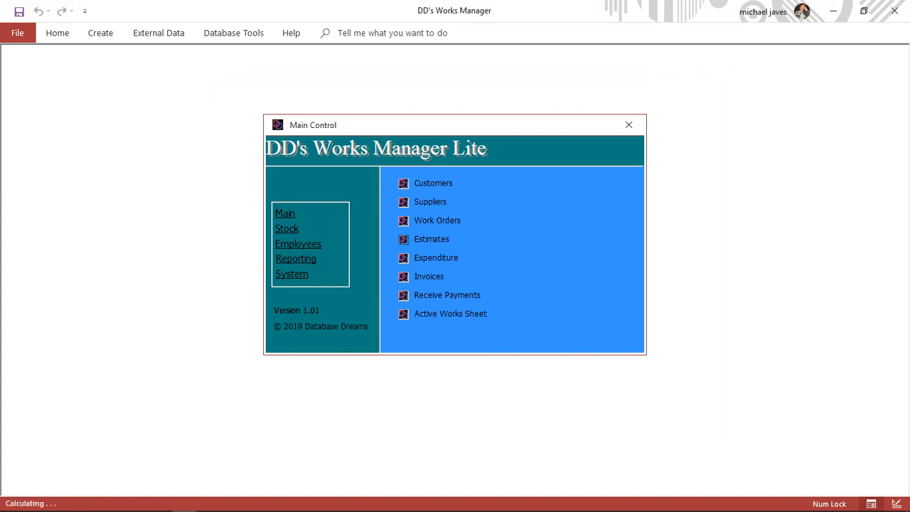
click(404, 240)
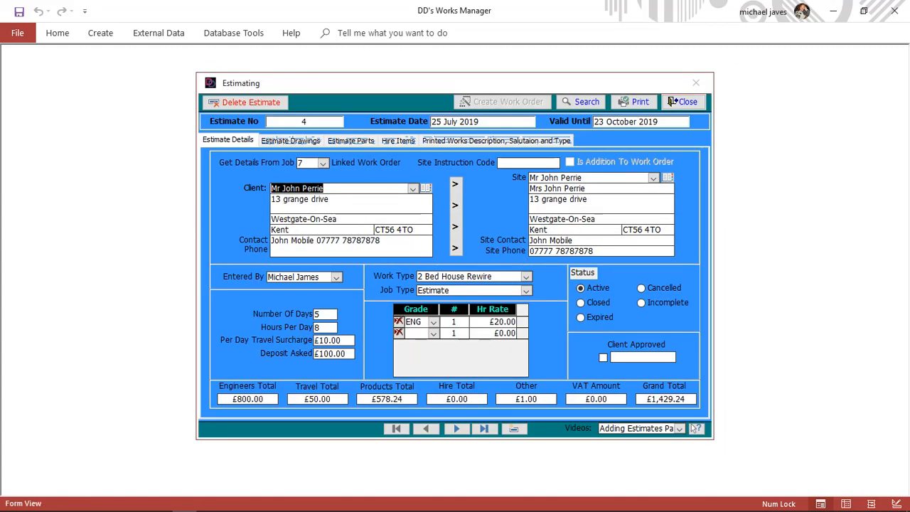
click(635, 102)
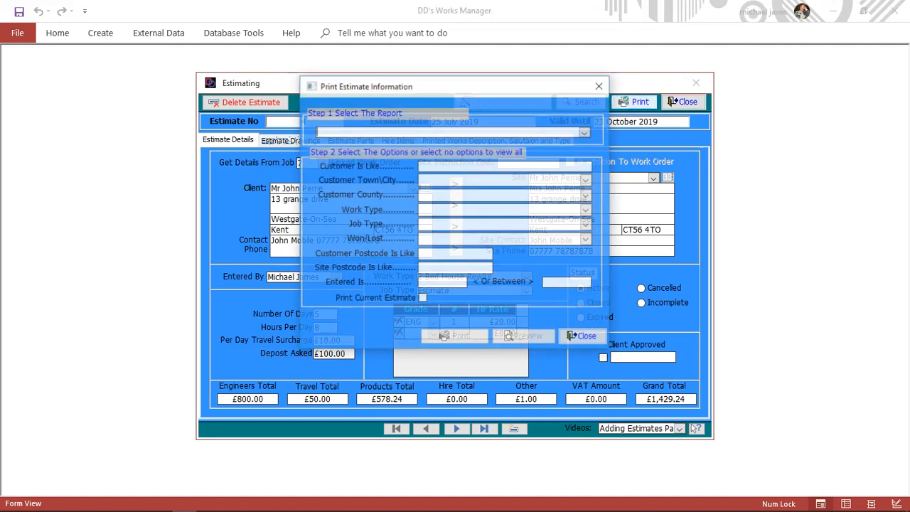
click(585, 132)
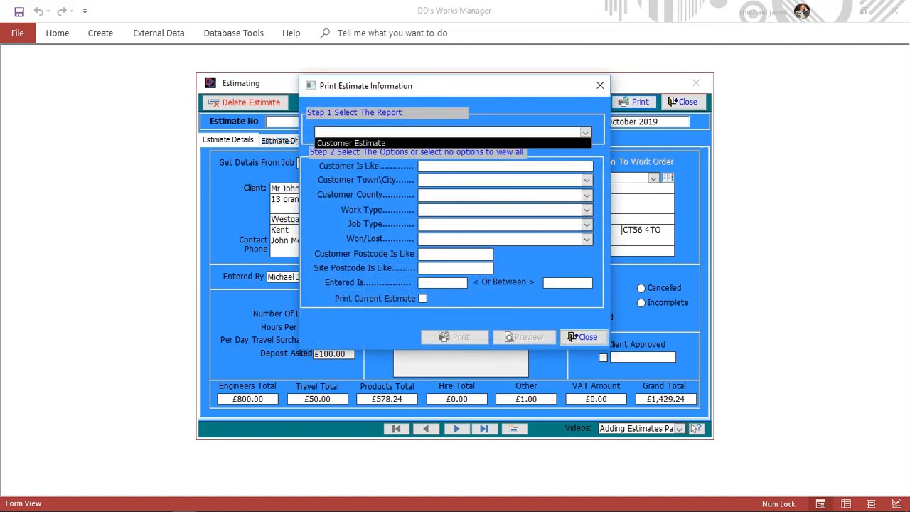
click(427, 143)
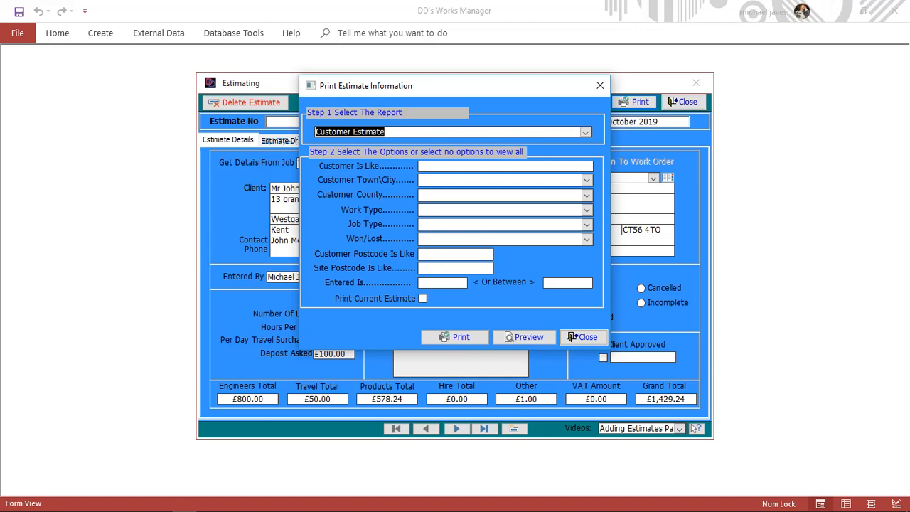
click(423, 298)
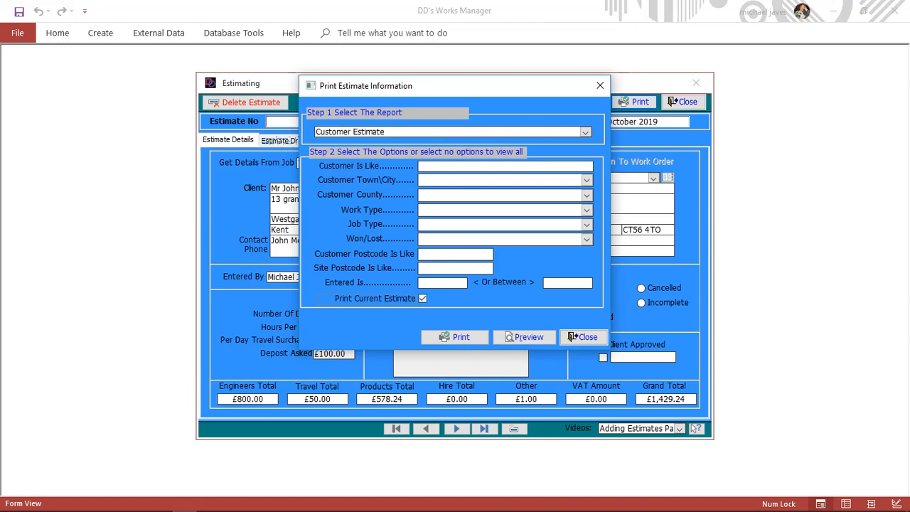
click(526, 337)
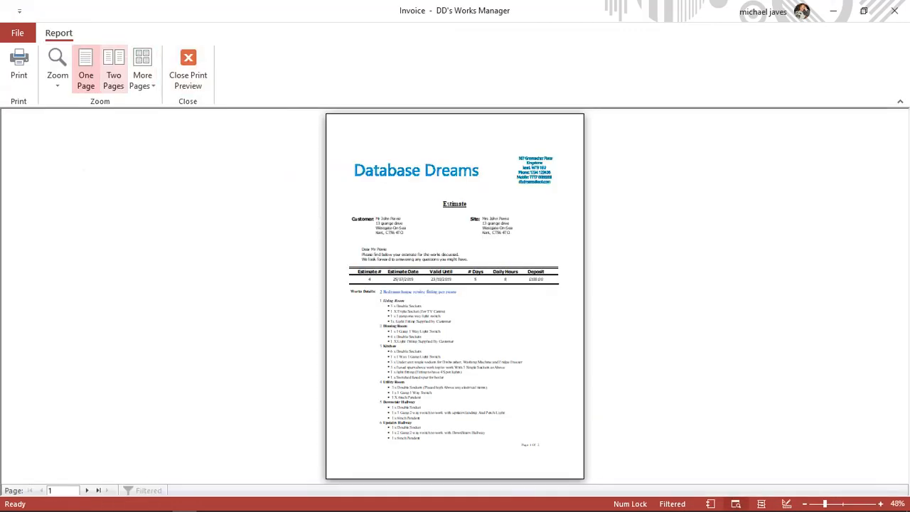
Show the estimate report two pages at a time and examine its header, salutation, cover letter and works details close up.
click(113, 75)
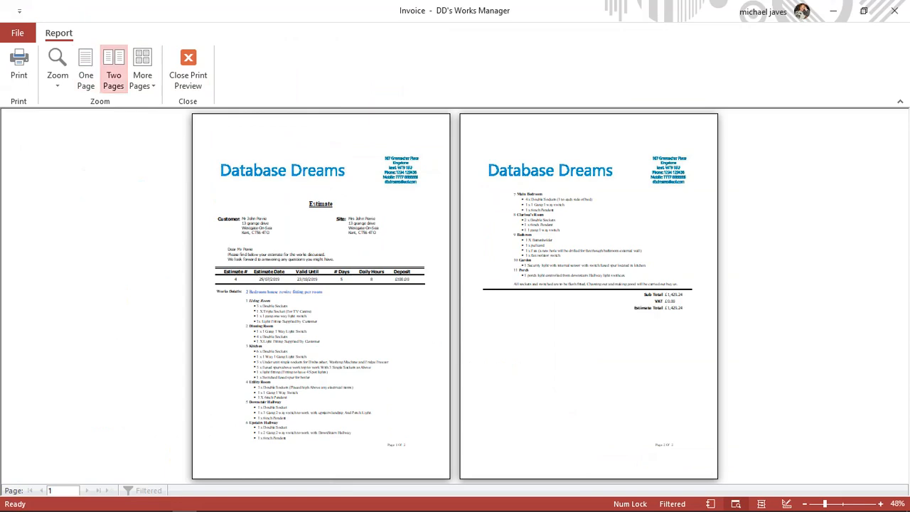
click(412, 255)
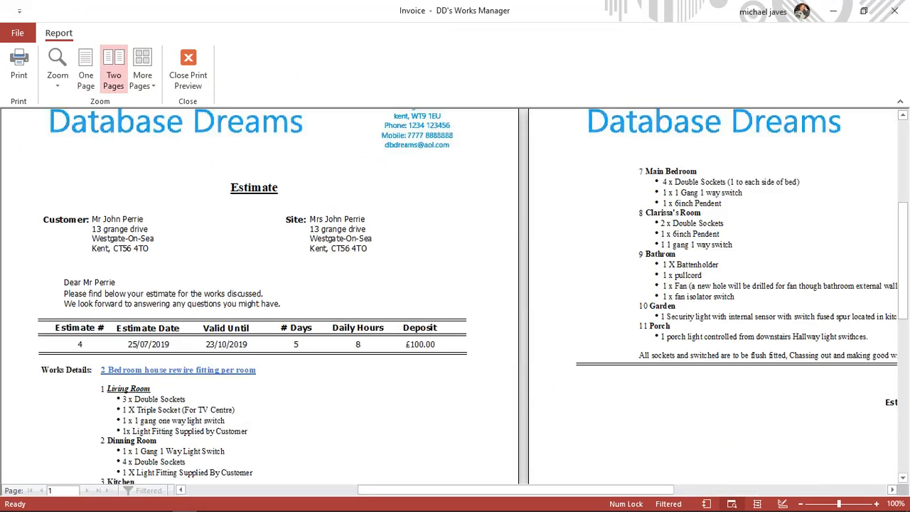
click(413, 255)
click(363, 249)
click(363, 249)
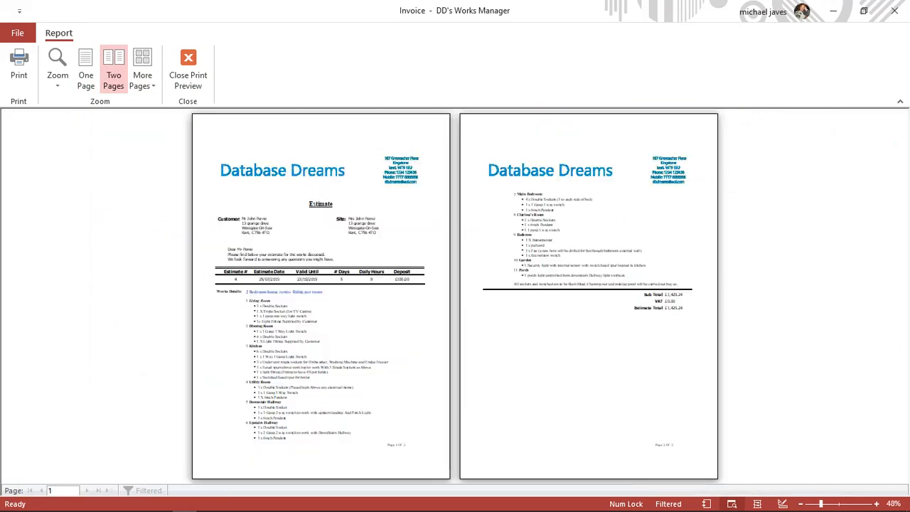
click(361, 228)
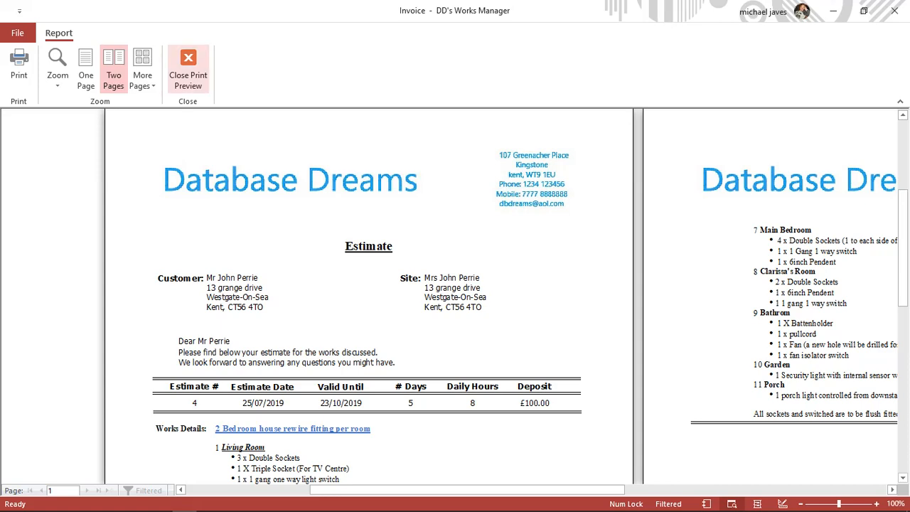
Close the print preview and set the estimate's printed type to Quotation.
click(188, 68)
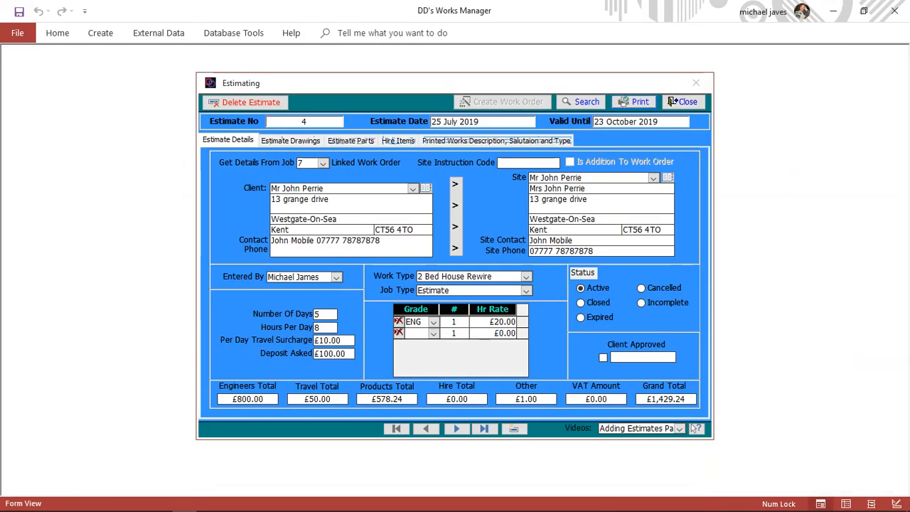
click(496, 139)
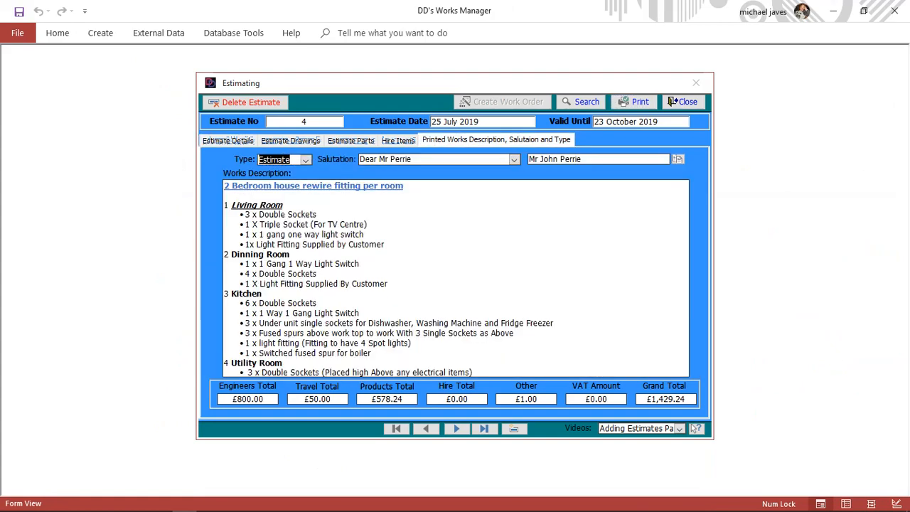
click(305, 160)
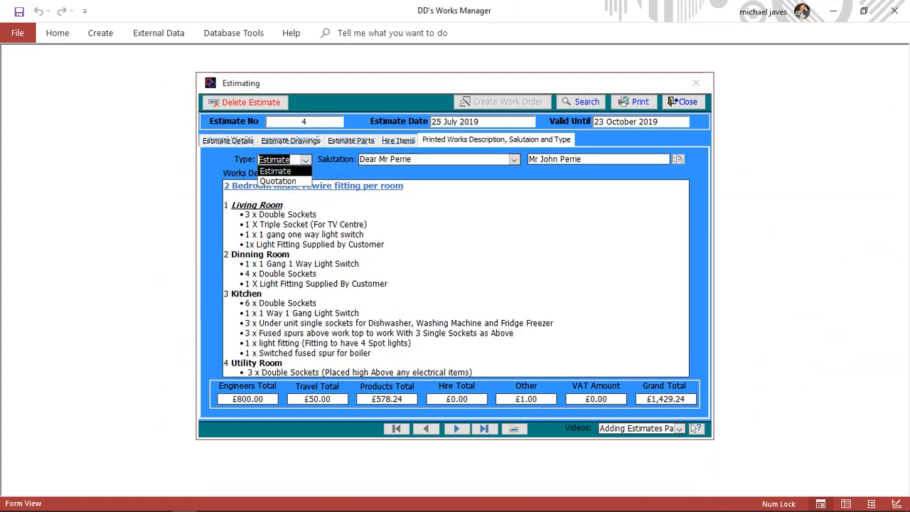
key(Return)
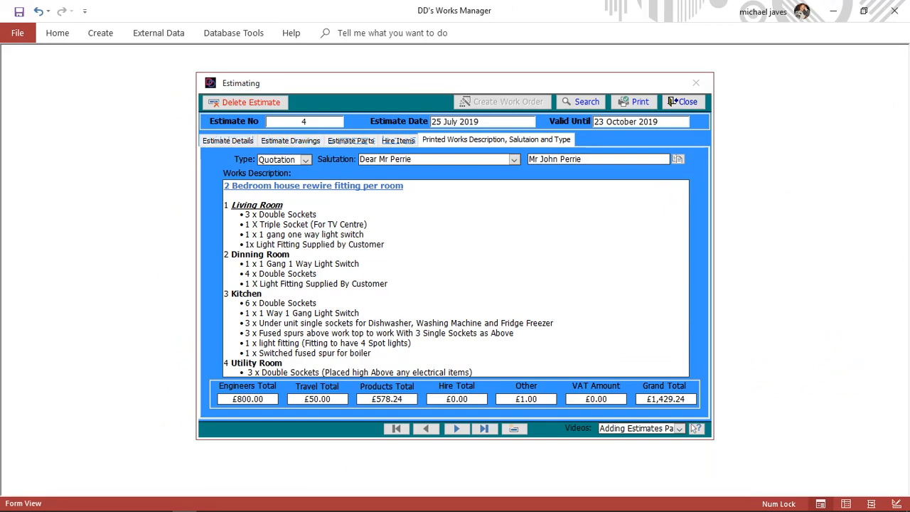
Preview the Customer Estimate report for the current estimate only.
click(635, 102)
click(585, 132)
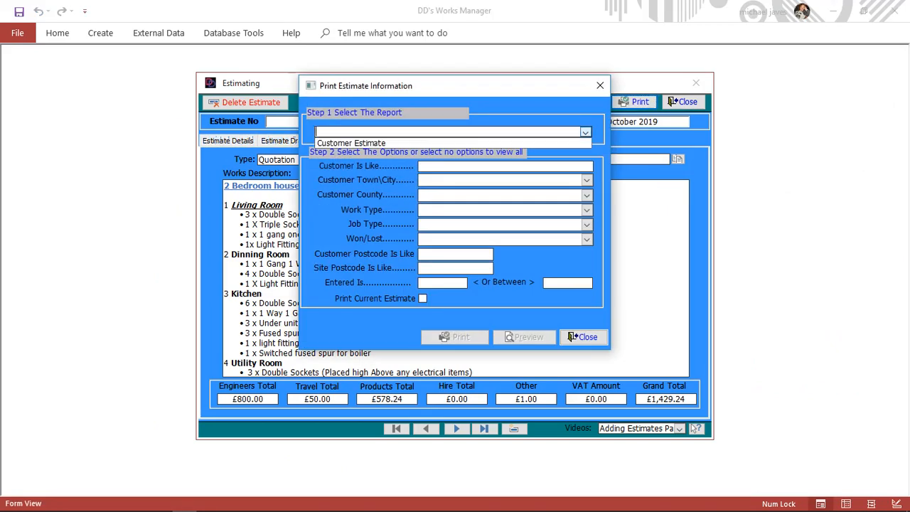
click(427, 143)
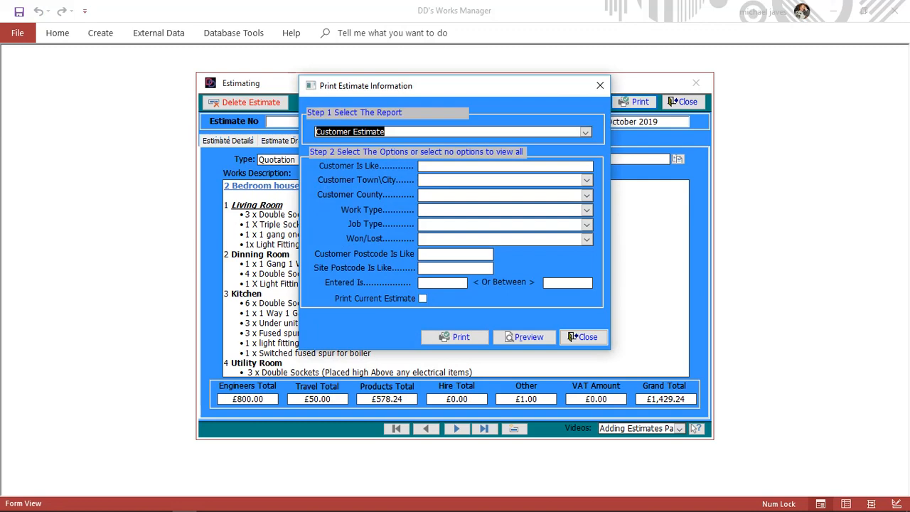
click(423, 299)
click(526, 337)
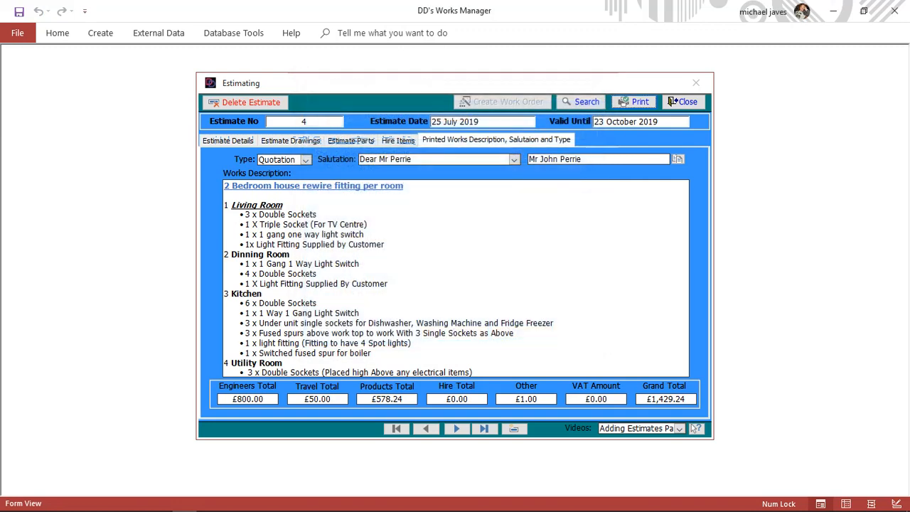
Examine the quotation's heading and cover letter, show two pages at a time and view the totals close up.
click(462, 257)
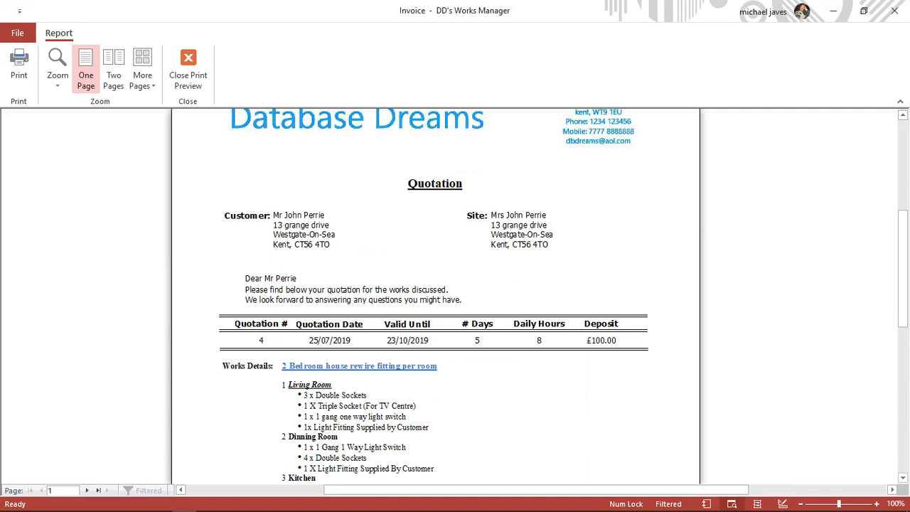
scroll(435, 295, down, 8)
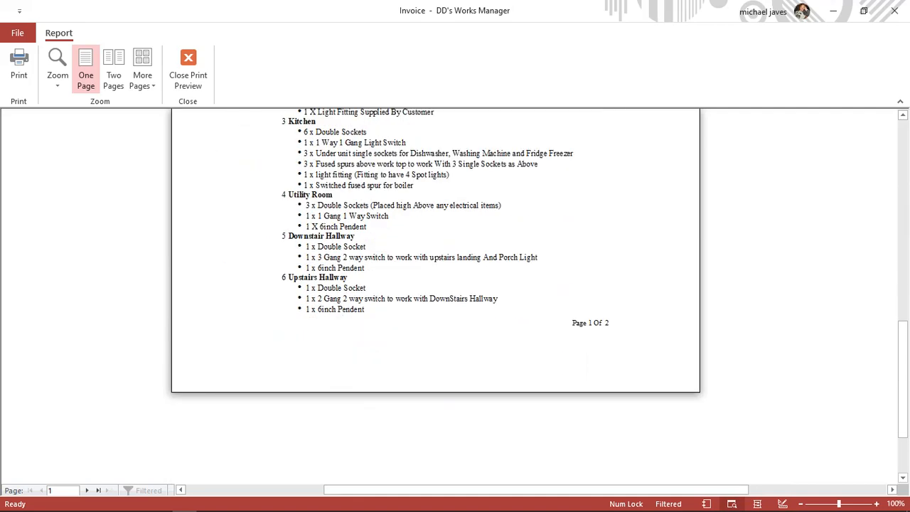
click(113, 67)
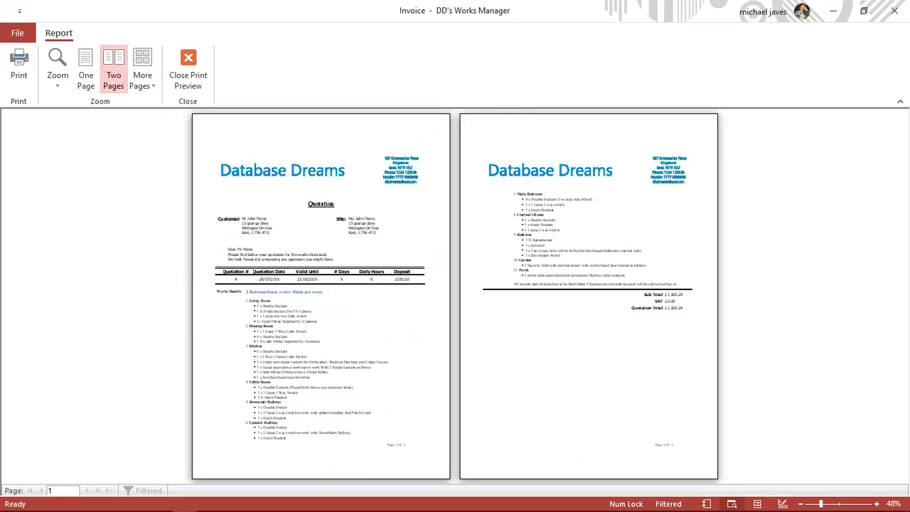
click(611, 270)
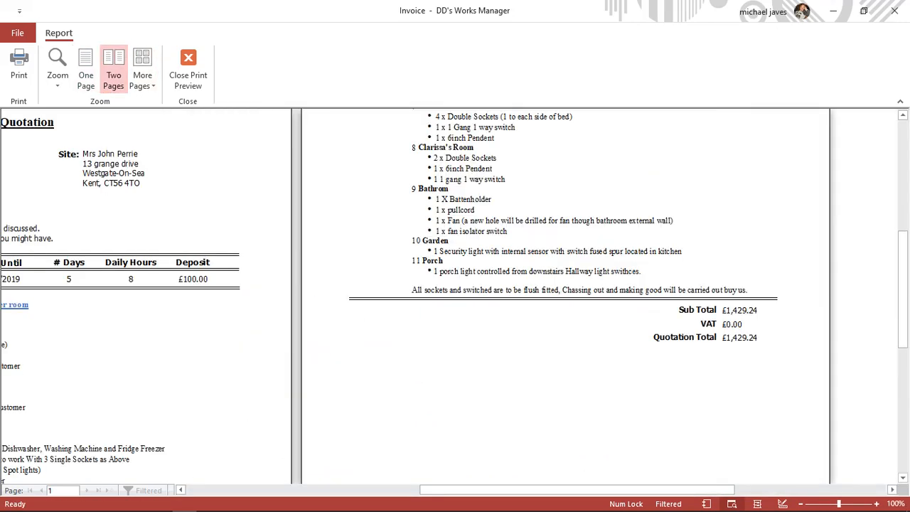
click(533, 288)
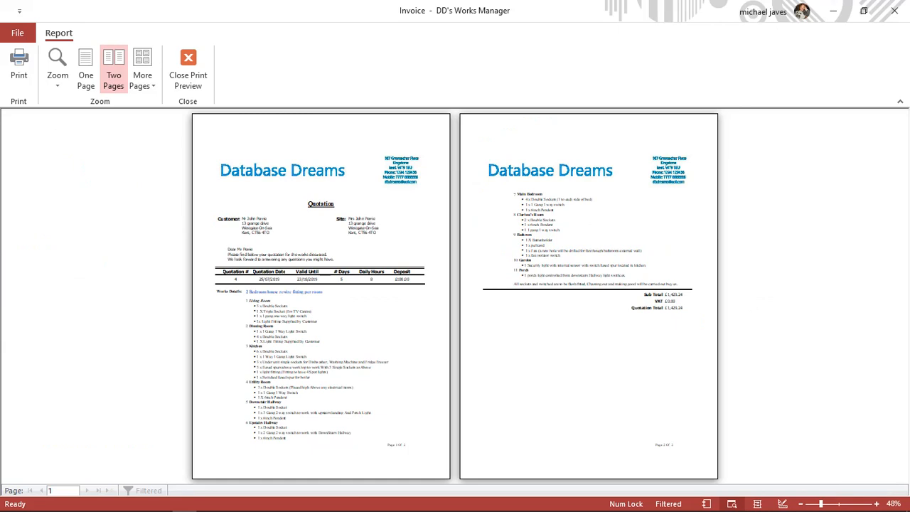
Examine the quotation details and room-by-room works details on the first page, and the remaining rooms and totals on the second.
click(403, 239)
click(403, 239)
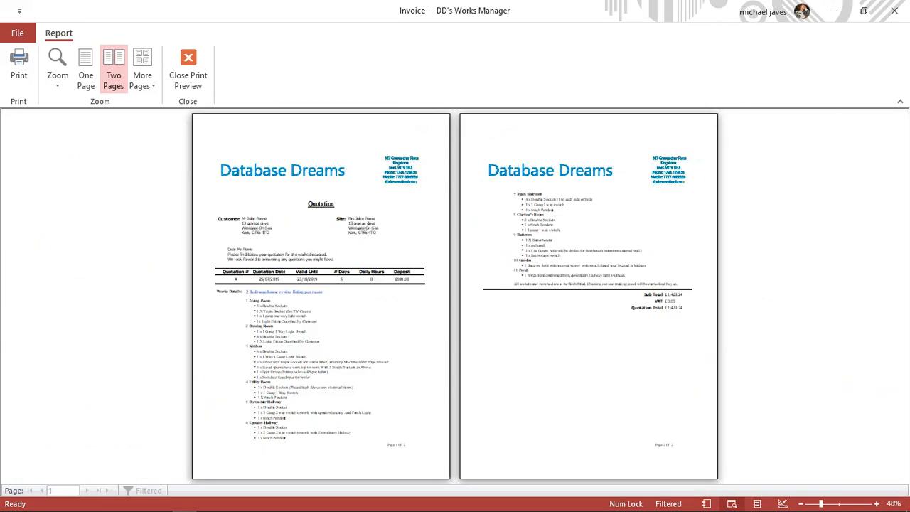
click(403, 238)
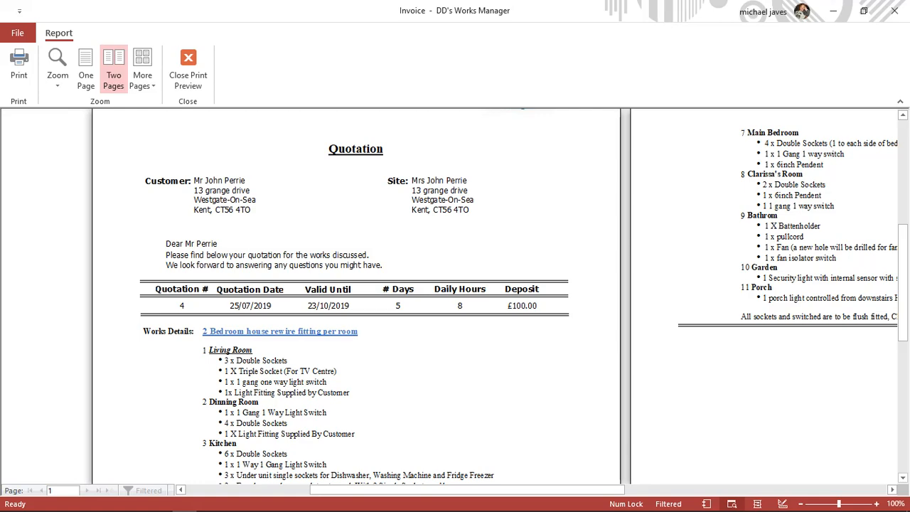
scroll(355, 295, down, 4)
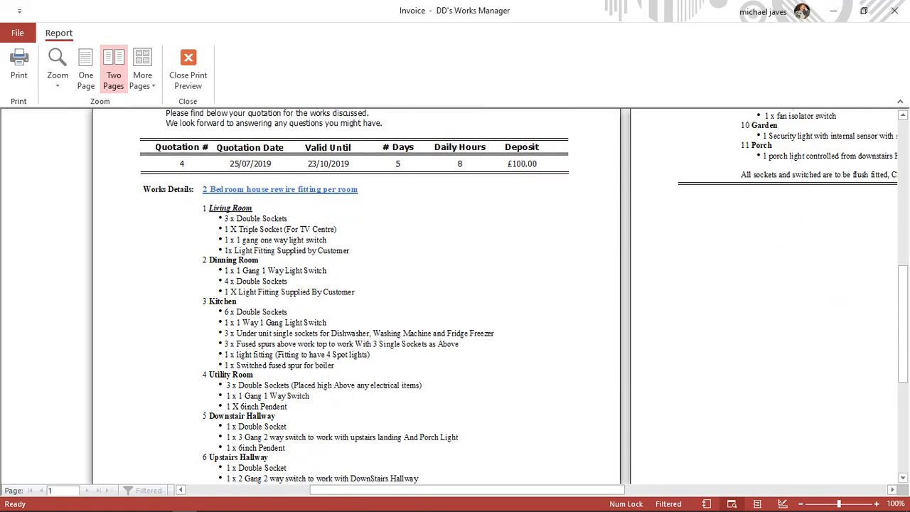
scroll(356, 295, down, 2)
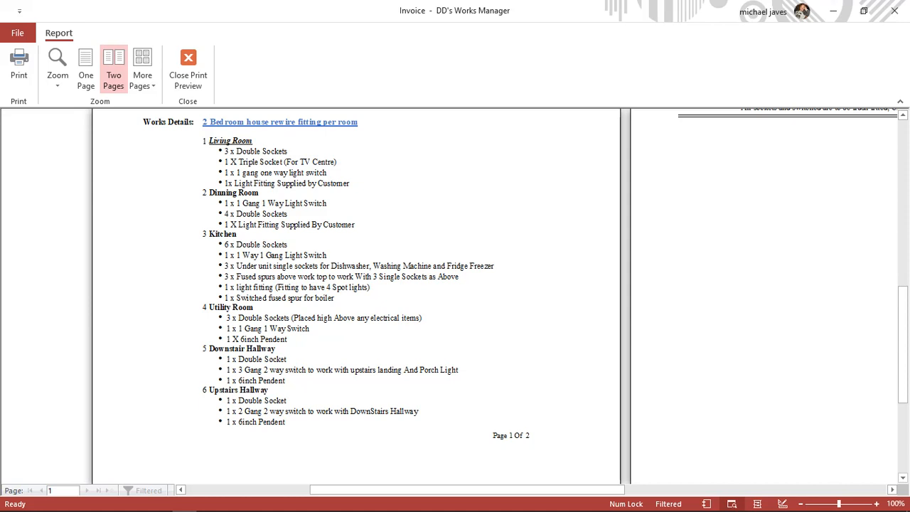
click(356, 295)
click(542, 262)
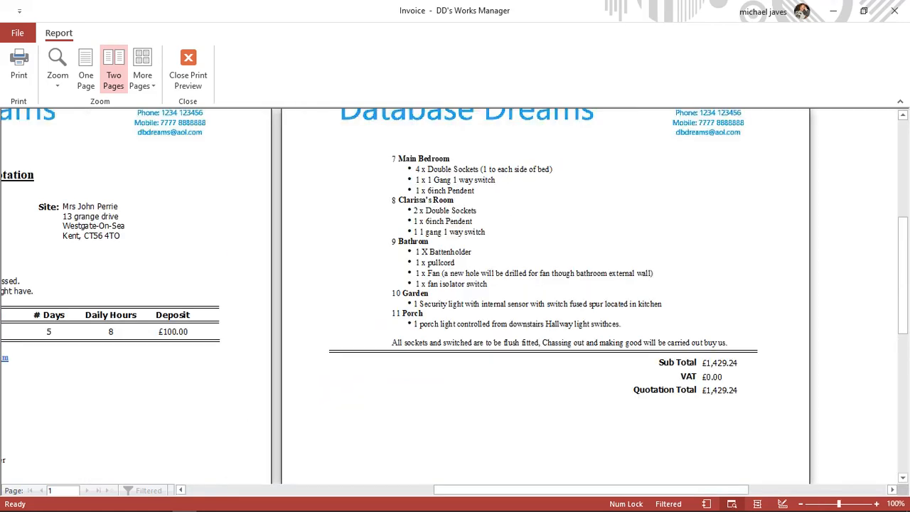
click(541, 263)
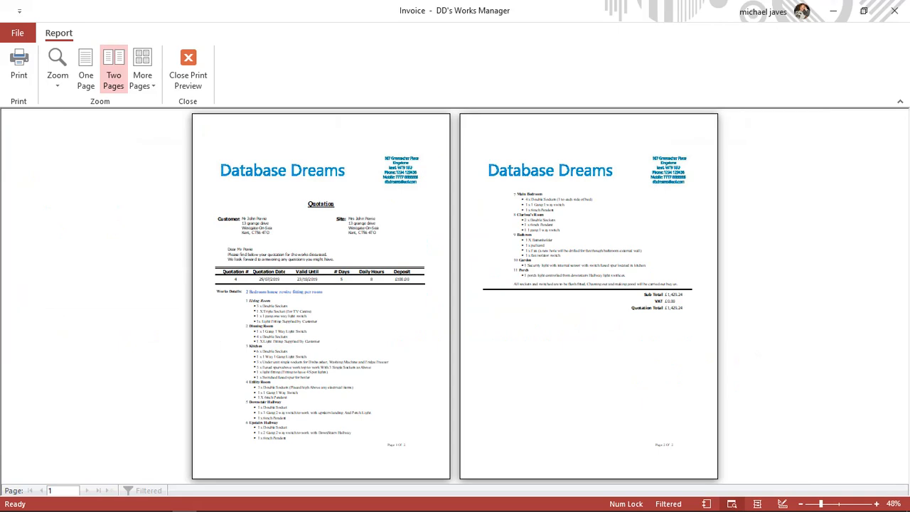
click(417, 252)
click(417, 251)
Close the preview and the estimate, and open the owner's information in the system preferences.
click(188, 67)
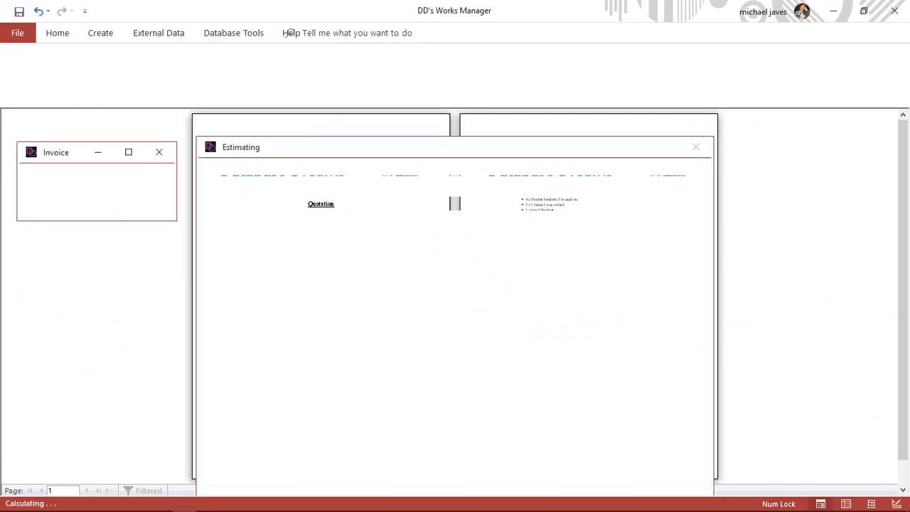
click(682, 101)
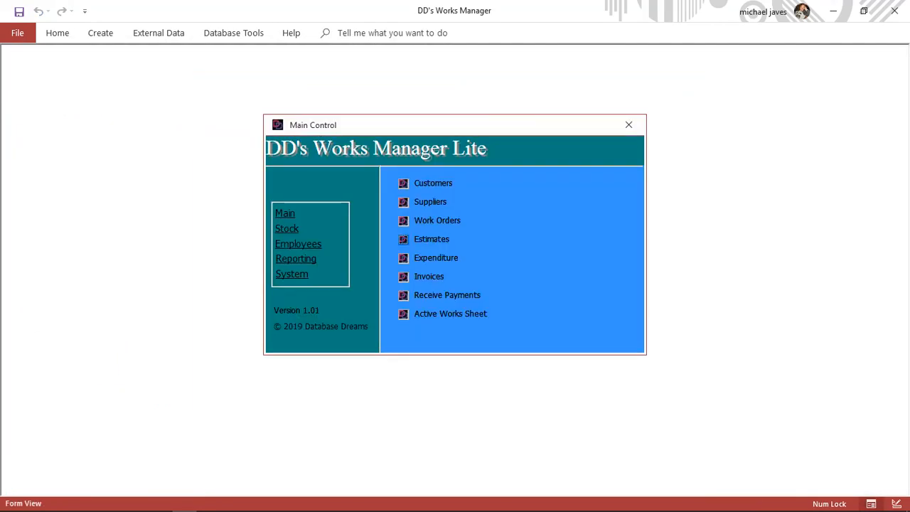
click(291, 274)
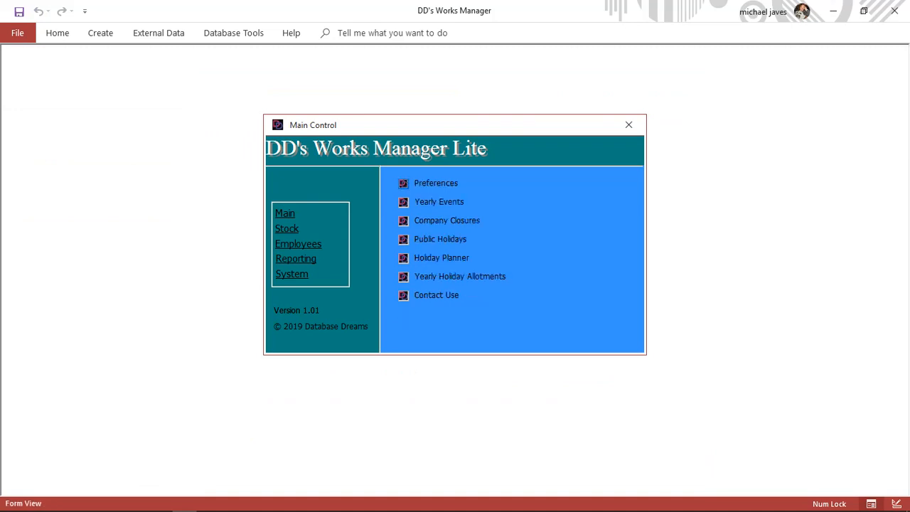
click(403, 183)
click(371, 94)
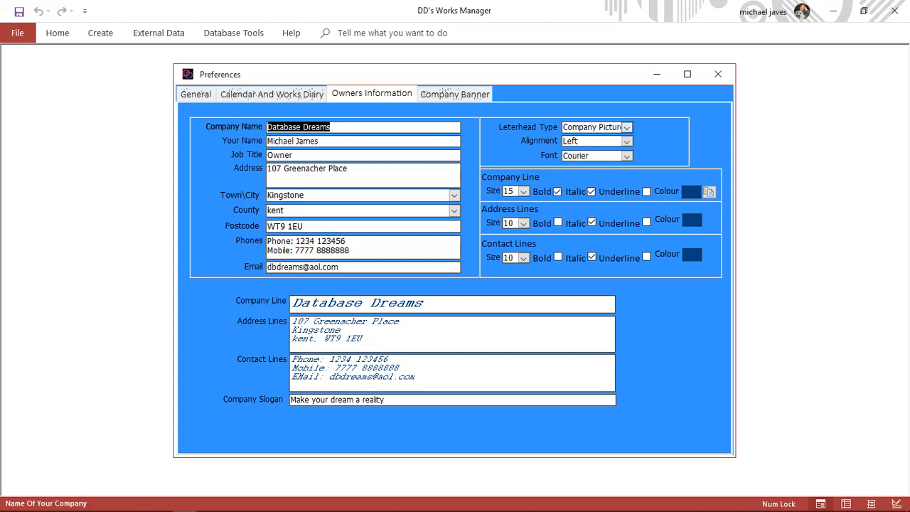
Check the available letterhead types and view the company banner picture.
click(626, 127)
click(594, 158)
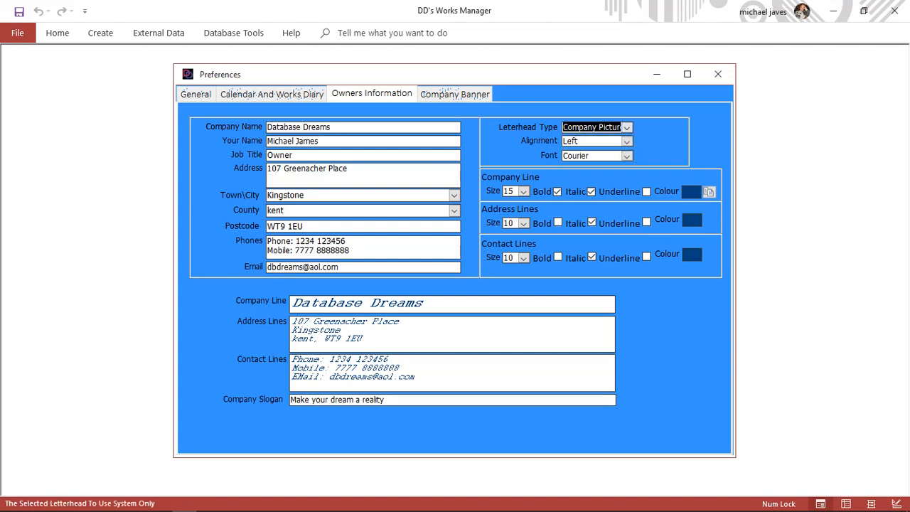
click(455, 94)
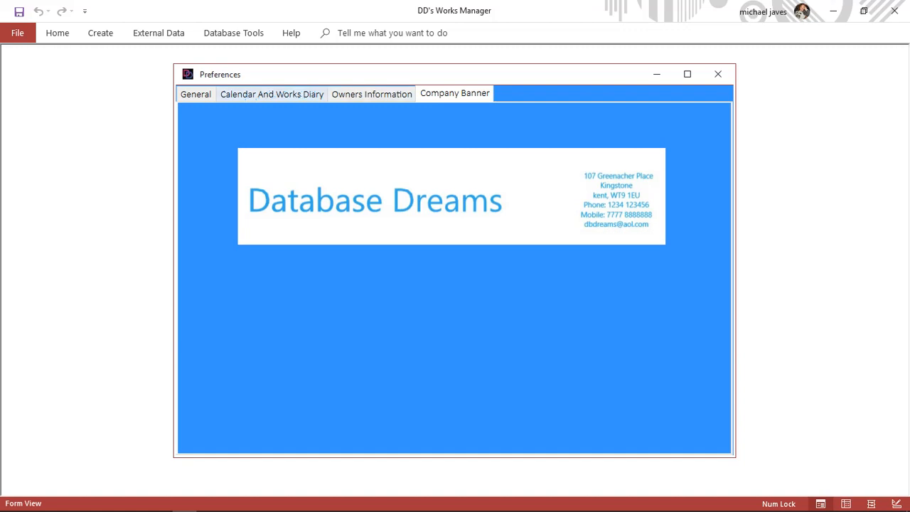
Return to the owner's information and set the letterhead type to Default.
click(371, 94)
click(626, 128)
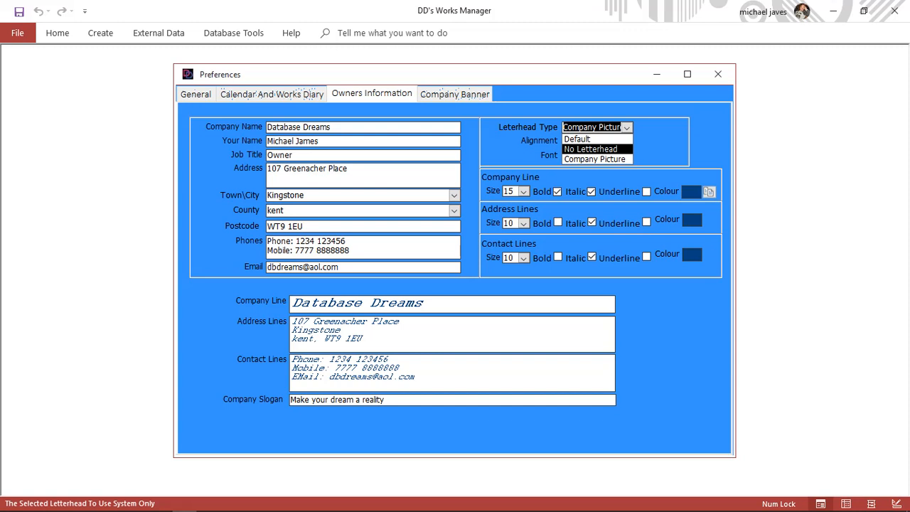
key(Up)
key(Return)
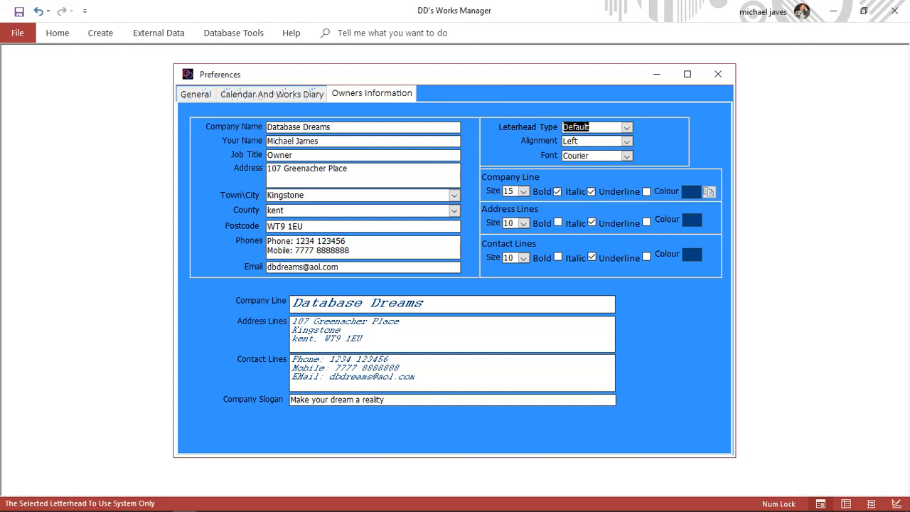
Look at the company line's size options, try the MS Serif letterhead font and set the font back to Courier.
click(523, 191)
click(523, 191)
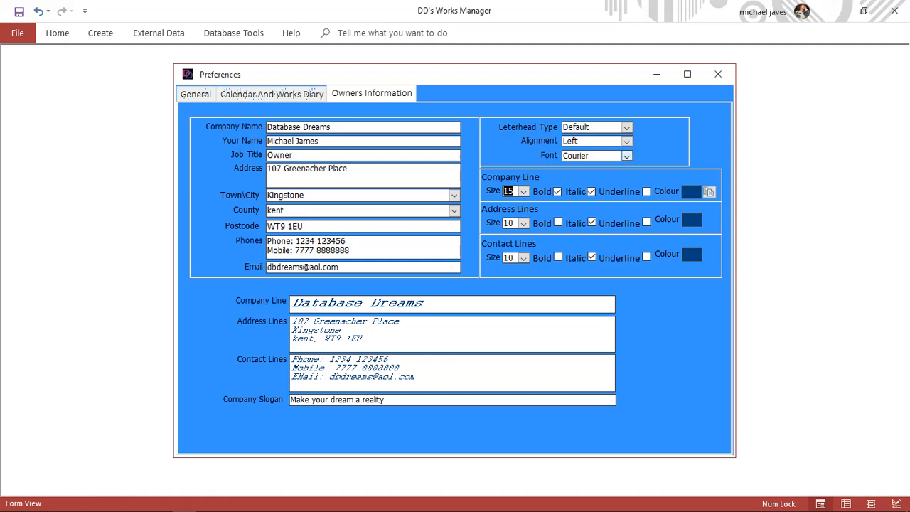
click(626, 155)
key(Down)
key(Return)
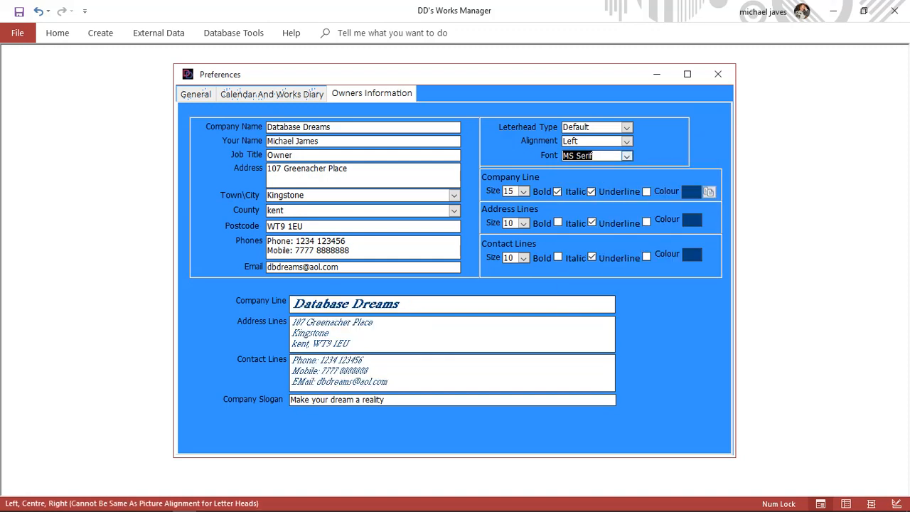
click(627, 156)
key(Up)
key(Return)
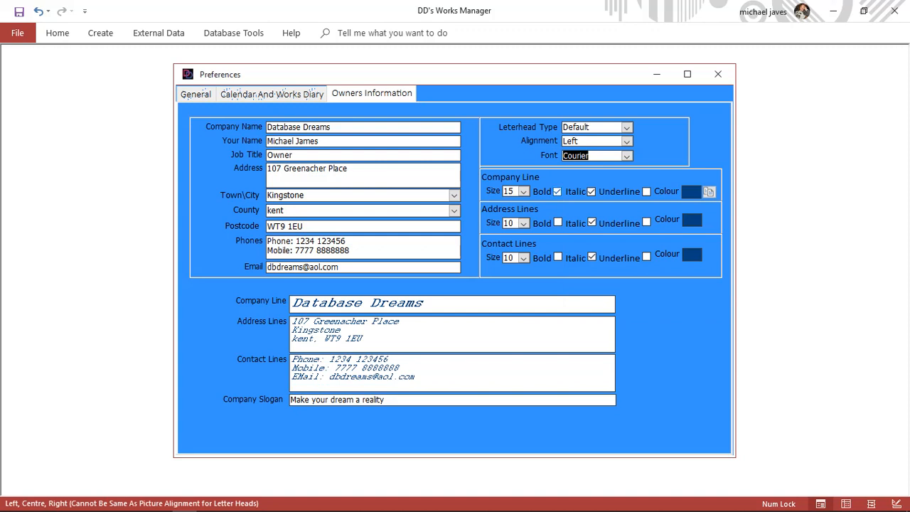
Try the company line without bold and without italic, restoring each option.
click(558, 192)
click(557, 192)
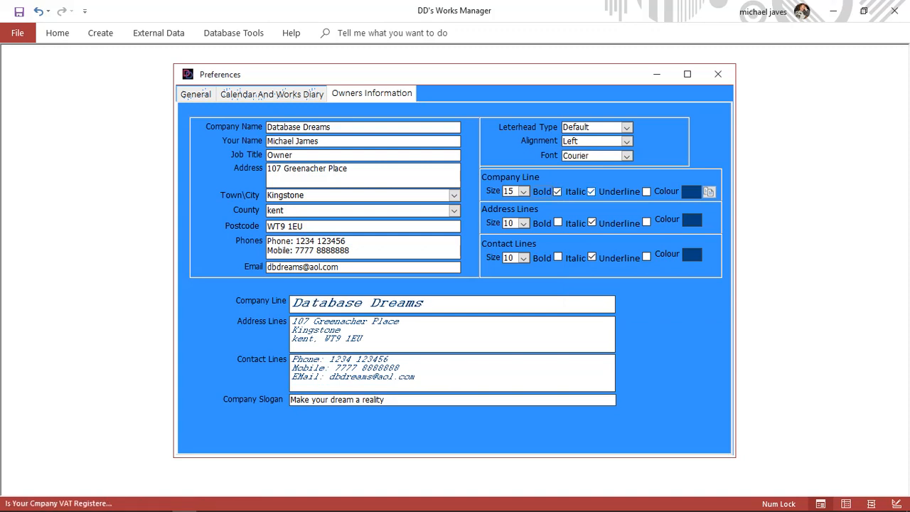
click(592, 192)
click(592, 191)
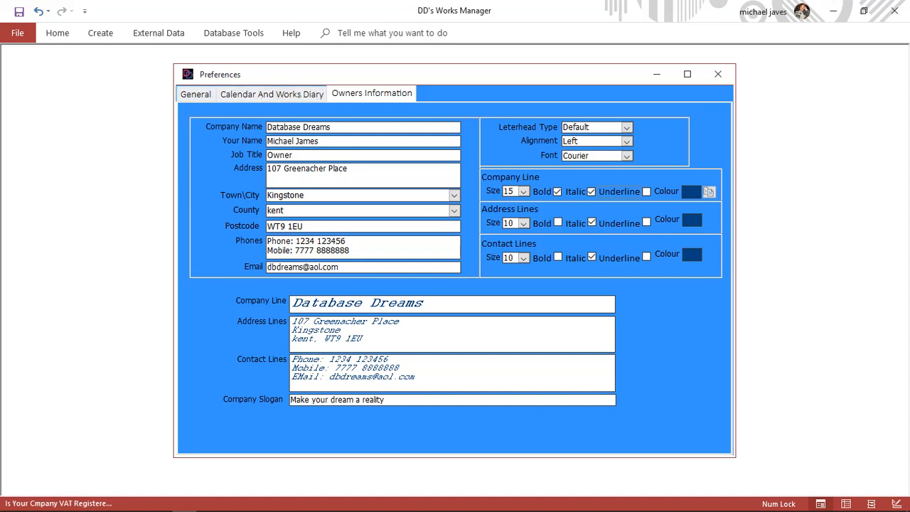
Leave the preferences, open the estimates and preview the current estimate with the Customer Estimate report.
click(718, 74)
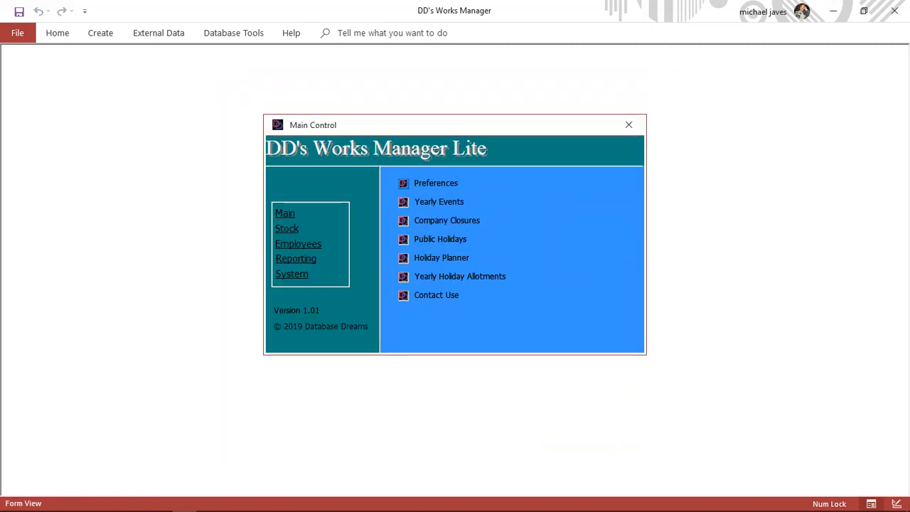
click(285, 213)
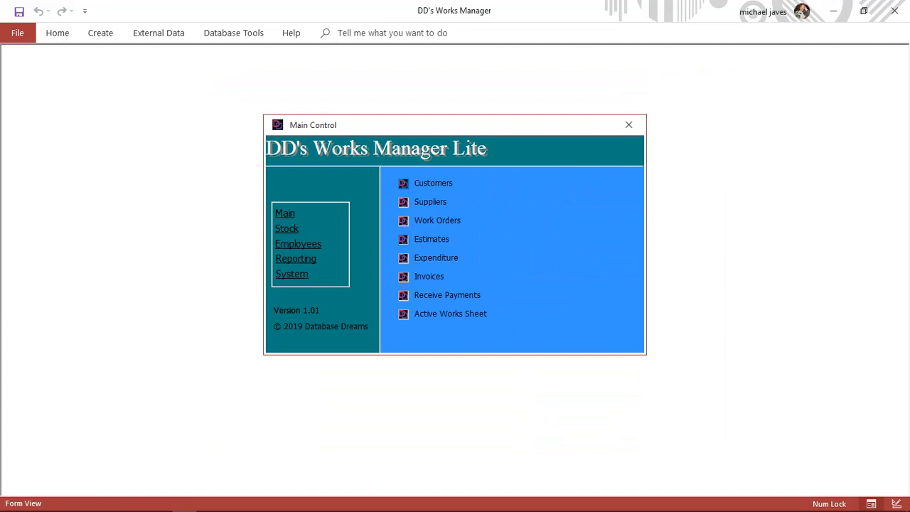
click(403, 239)
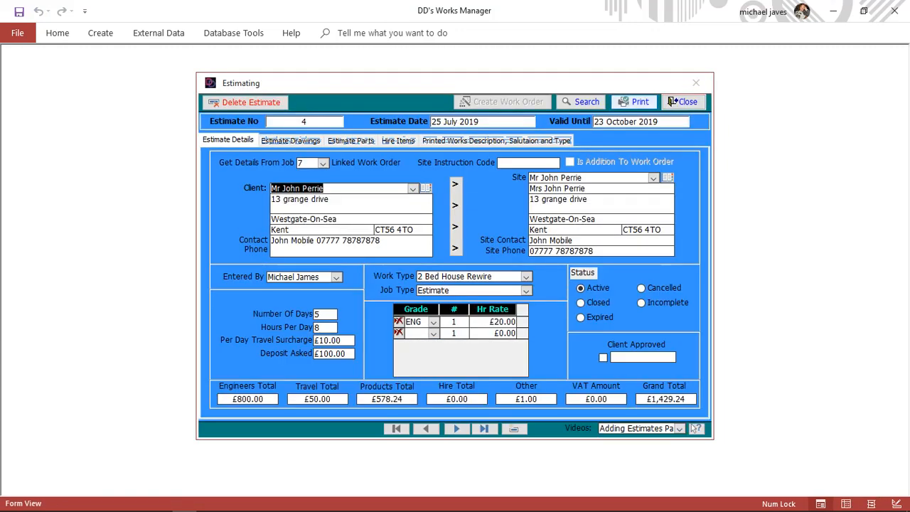
click(634, 102)
click(586, 132)
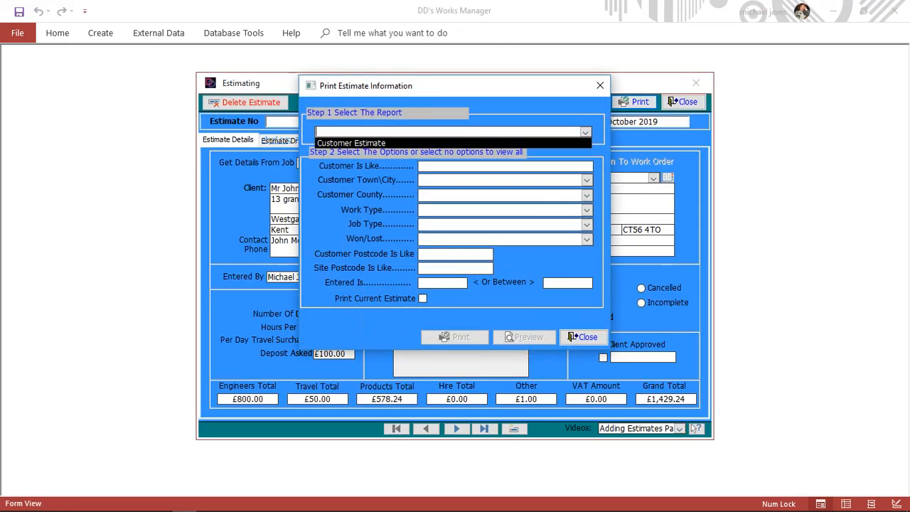
click(352, 143)
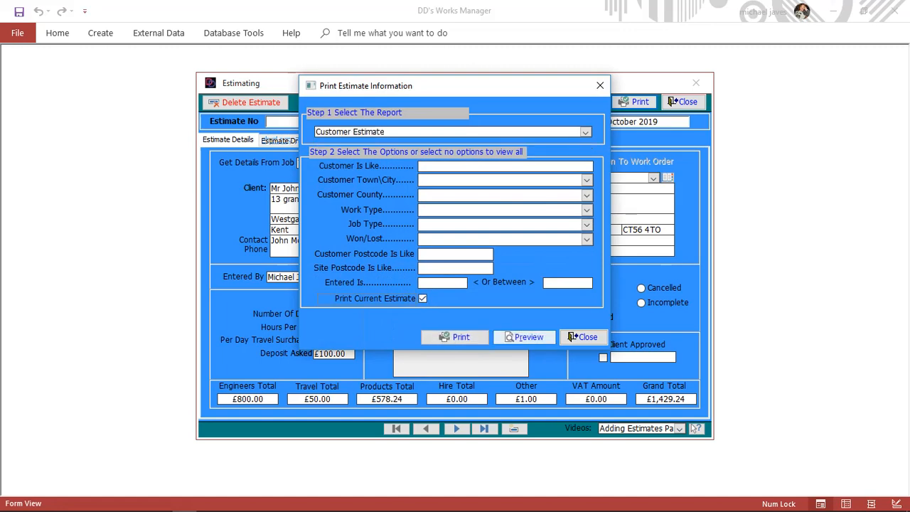
click(524, 337)
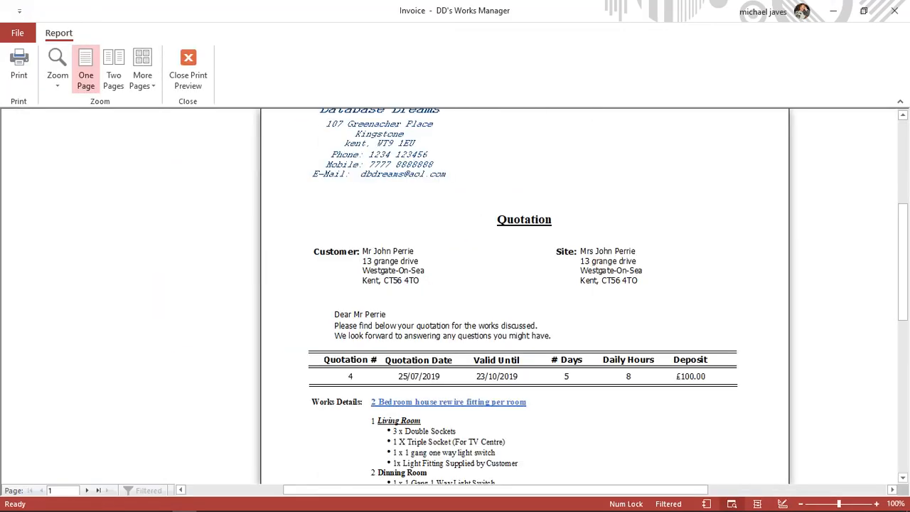
Examine the letterhead on the quotation preview at close range, then close the preview and the estimate.
click(443, 218)
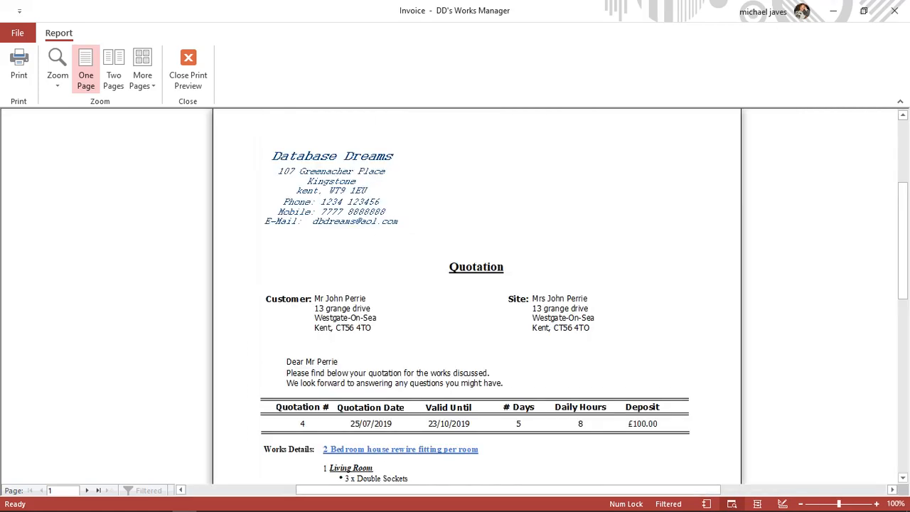
click(402, 241)
click(401, 242)
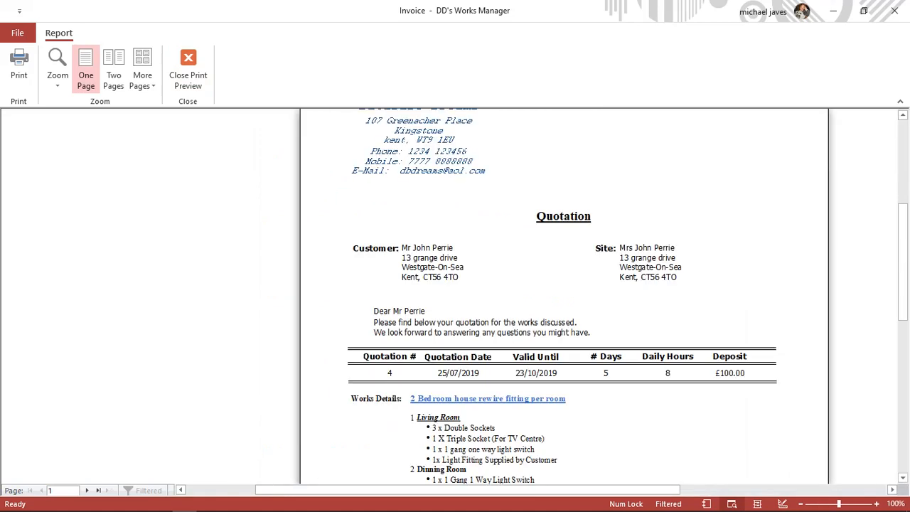
click(425, 222)
click(425, 220)
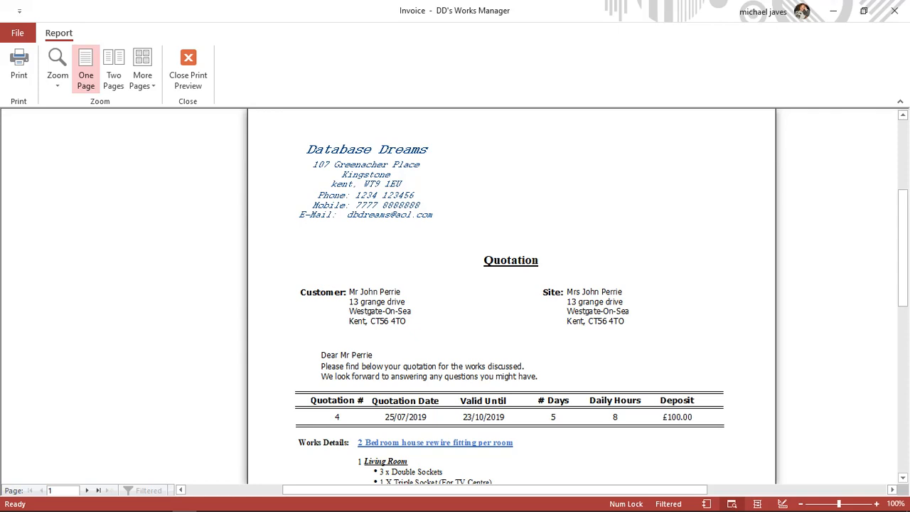
click(188, 70)
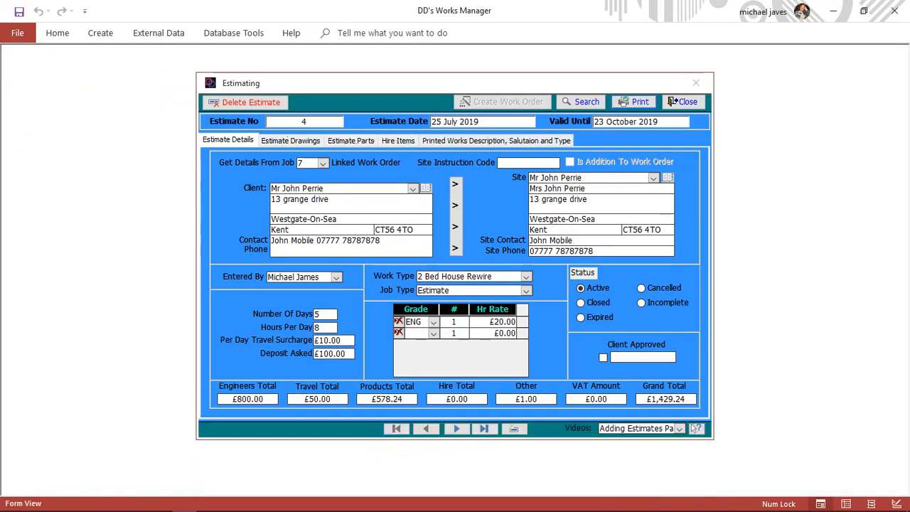
click(681, 101)
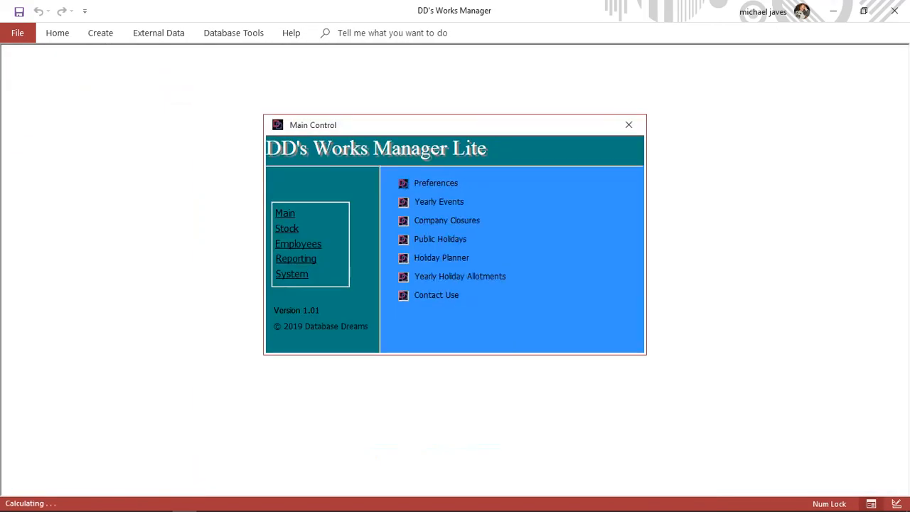
Set the letterhead alignment to Centre in the owner's information preferences and check the available letterhead types.
click(403, 183)
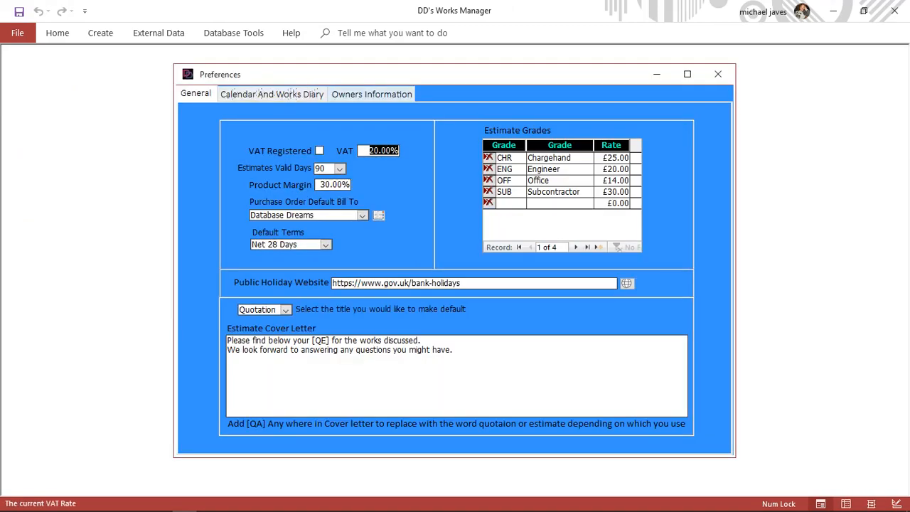
click(391, 92)
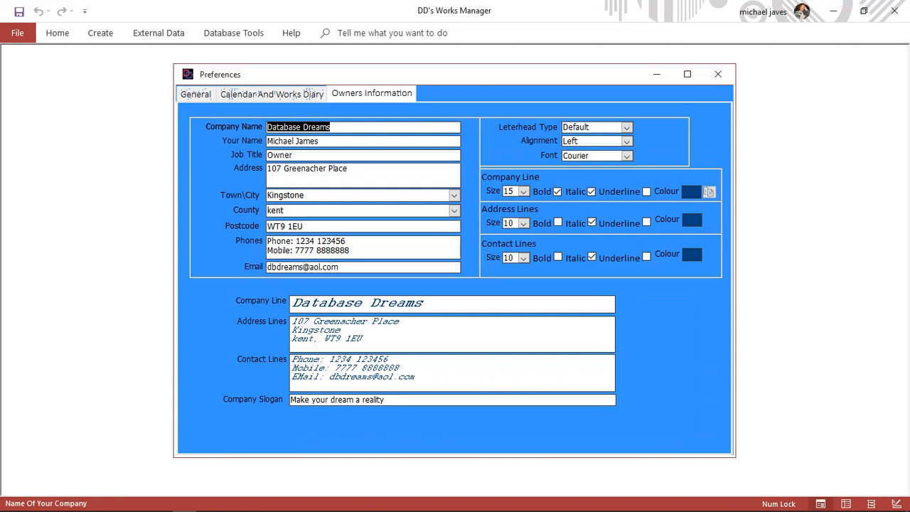
click(626, 140)
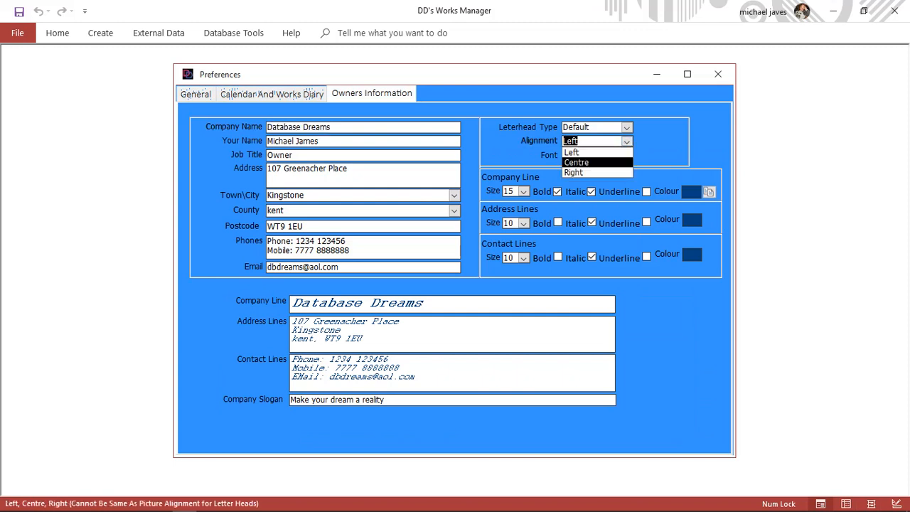
click(583, 162)
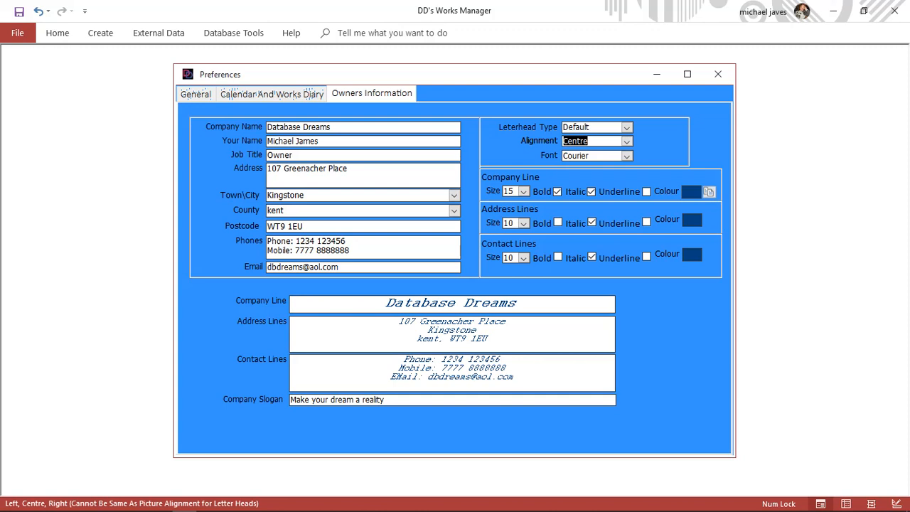
key(shift+Tab)
key(alt+Down)
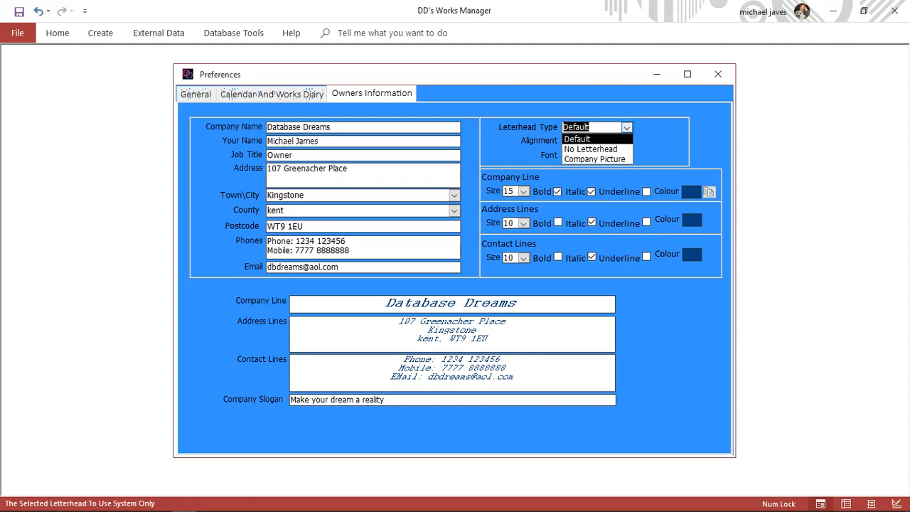
key(Escape)
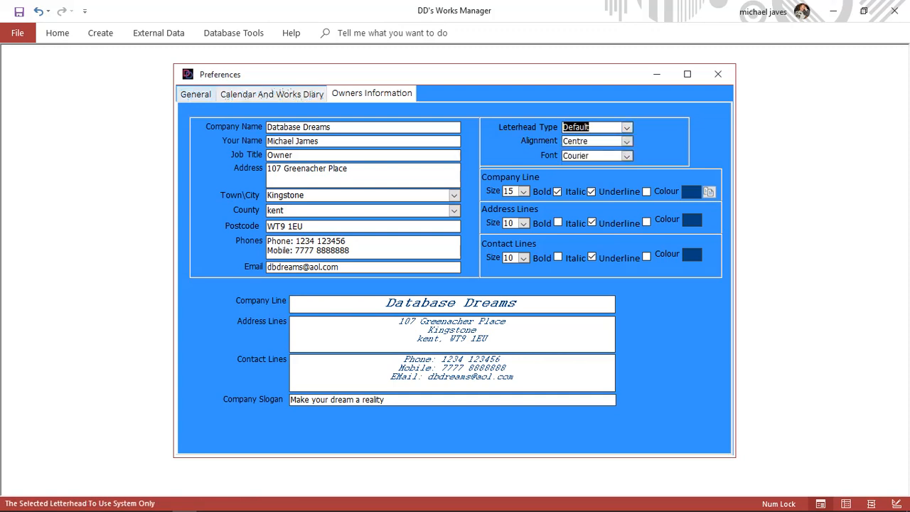
click(717, 74)
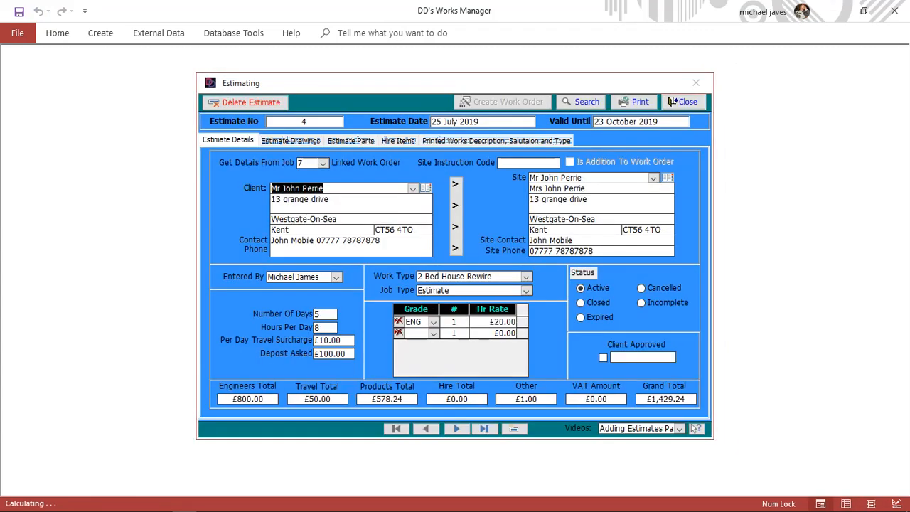
Preview the current estimate with the Customer Estimate report to check the centred letterhead.
click(633, 102)
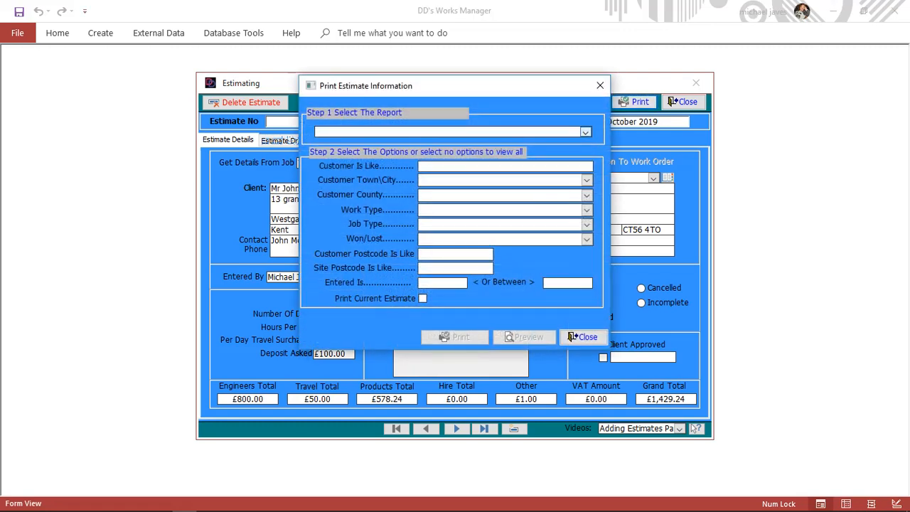
click(585, 132)
click(351, 143)
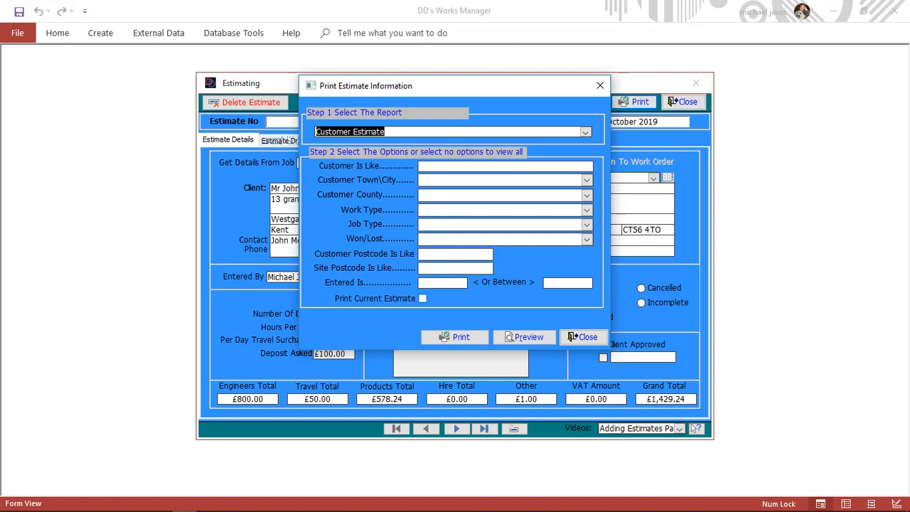
click(423, 298)
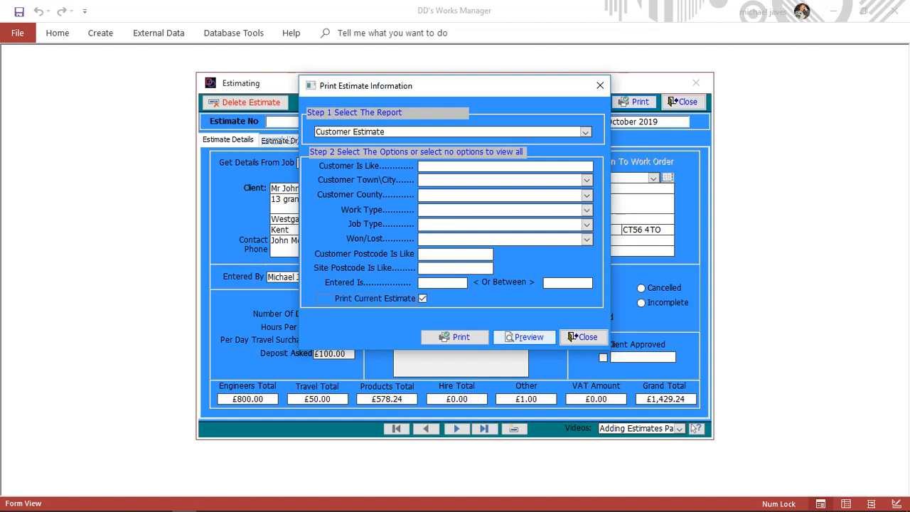
click(526, 337)
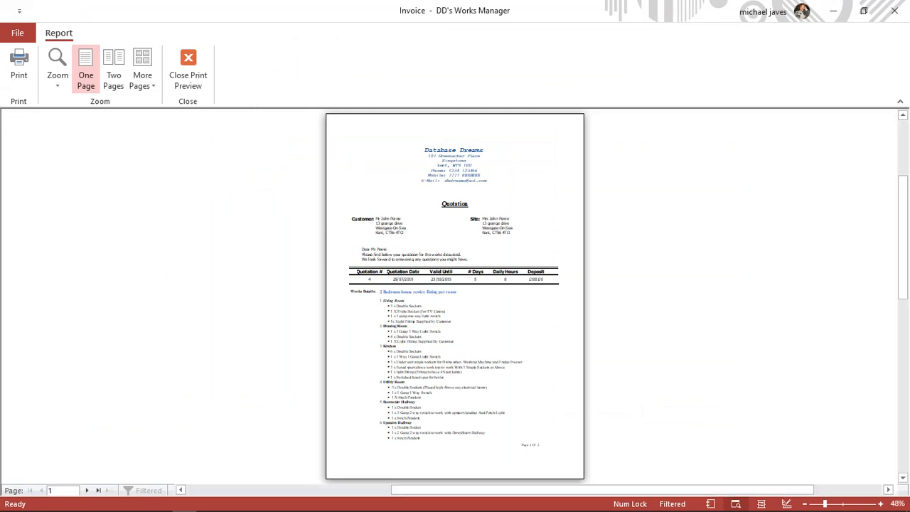
Inspect the centred letterhead in the quotation preview, then close the preview and the estimate.
click(444, 228)
click(437, 228)
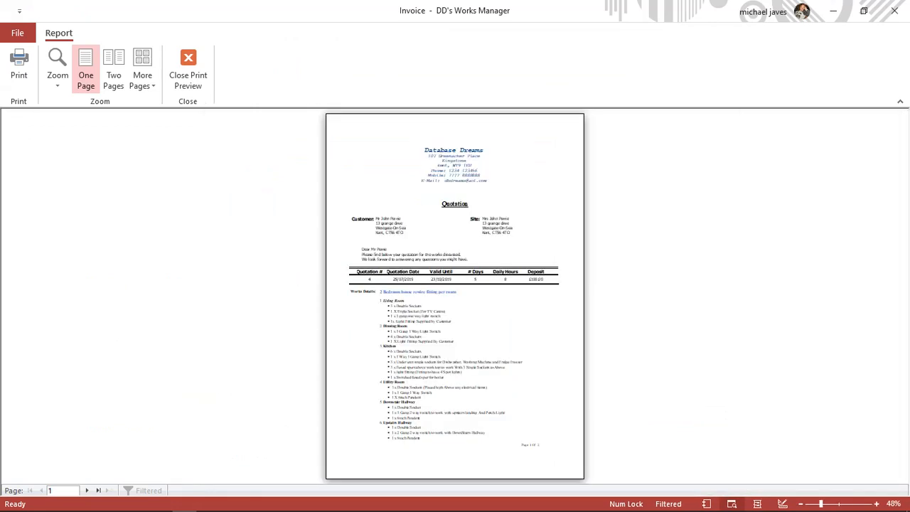
click(434, 228)
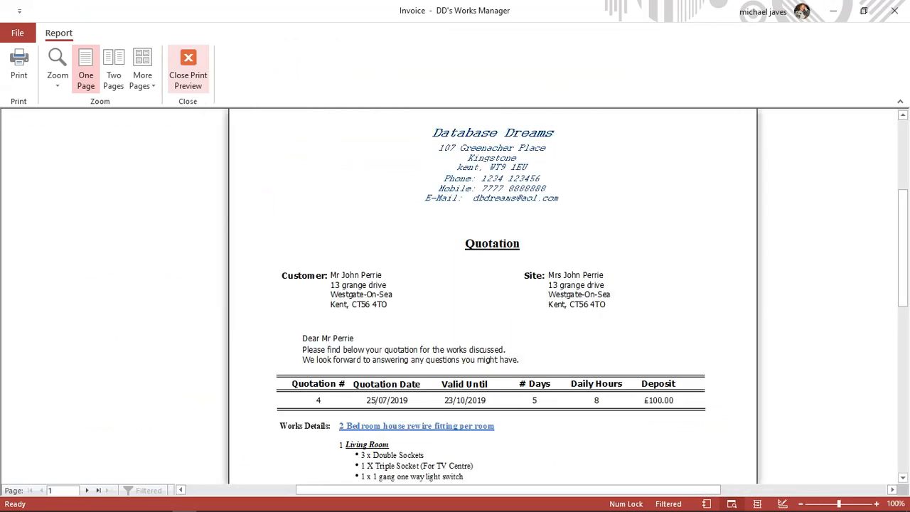
click(187, 68)
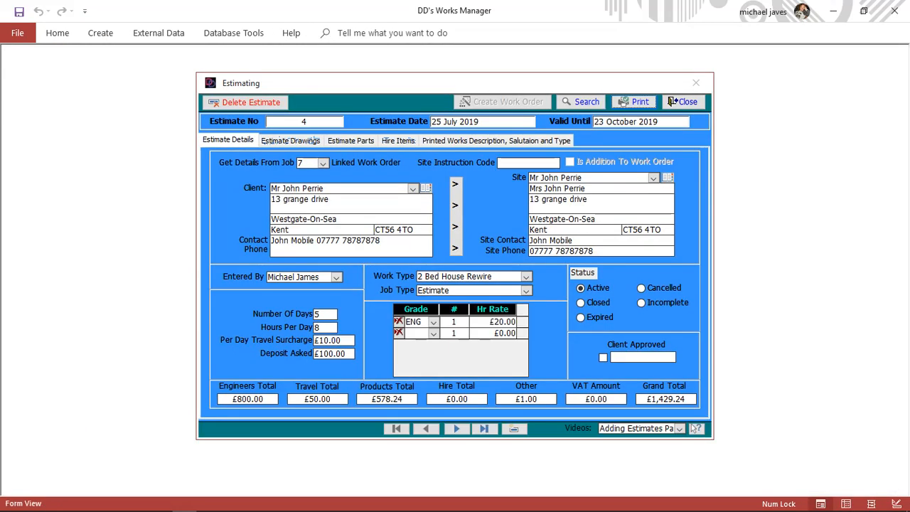
click(682, 102)
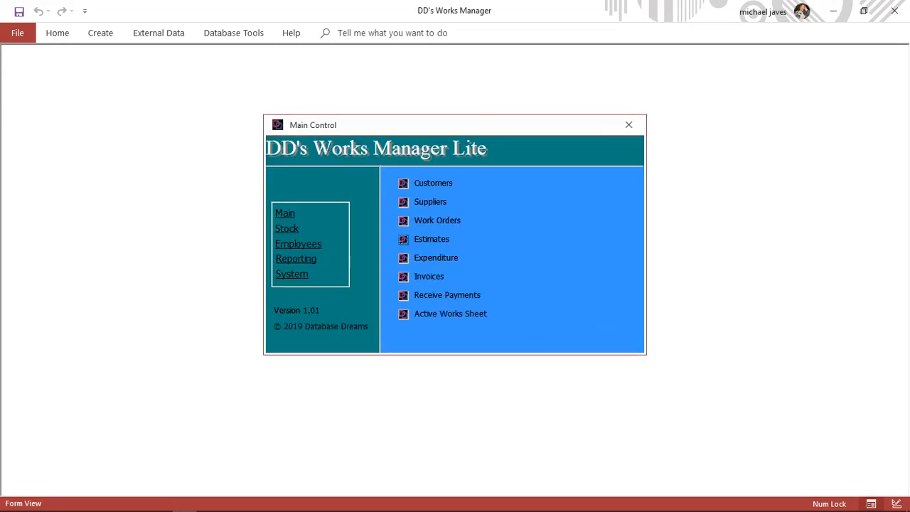
Set the letterhead type to Company Picture in the owner's information preferences and close the preferences.
click(291, 274)
click(403, 183)
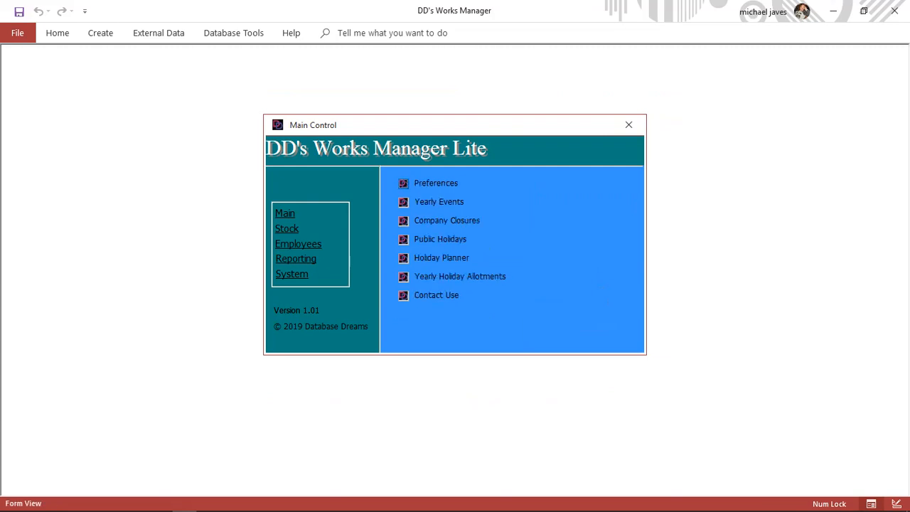
click(371, 94)
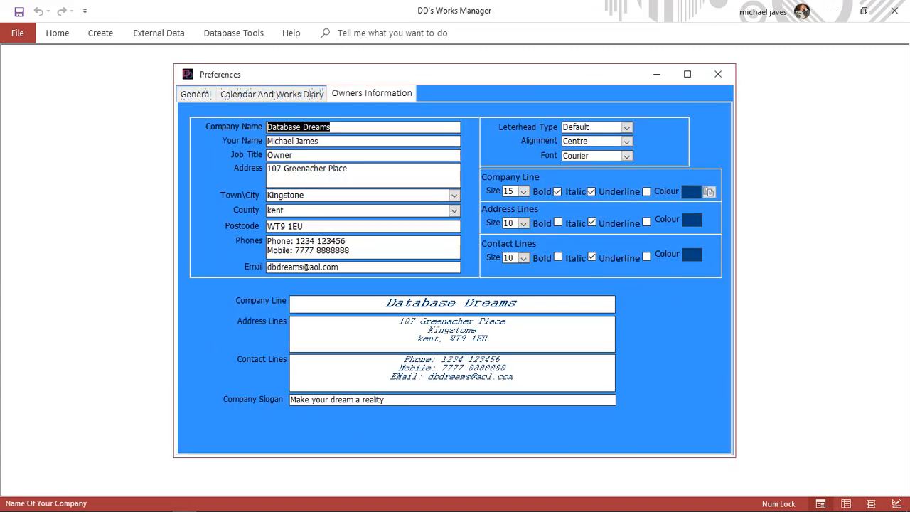
click(627, 127)
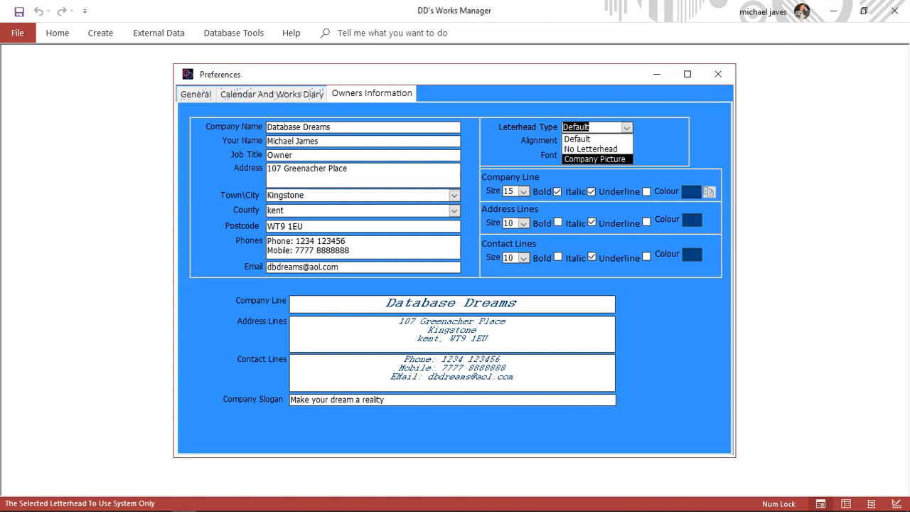
click(597, 159)
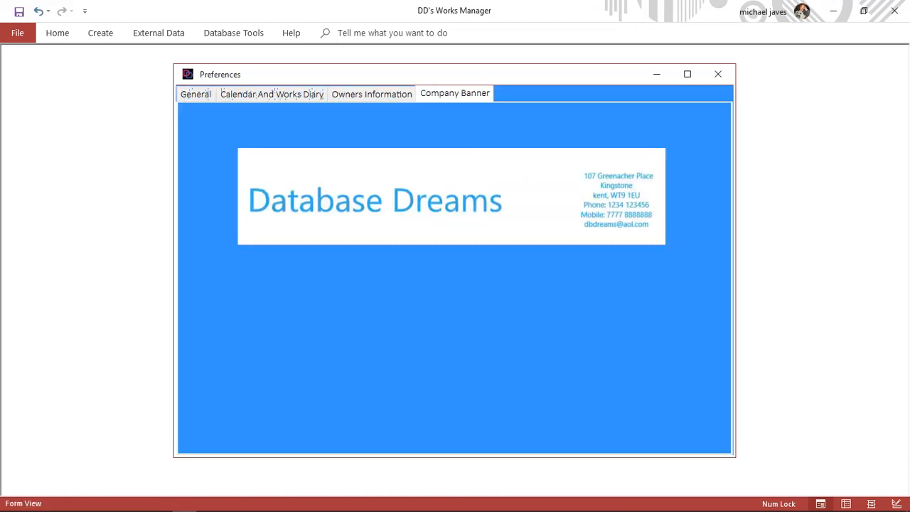
click(717, 74)
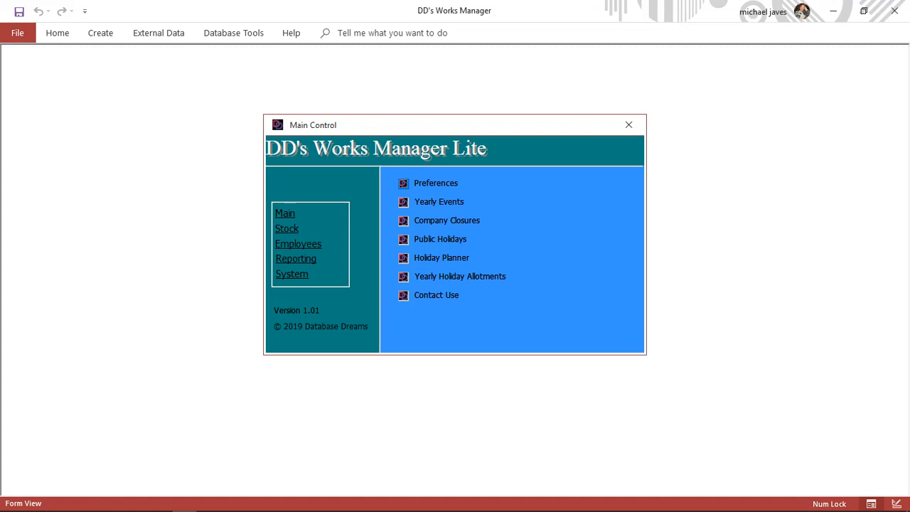
Reopen the estimates, preview the current Customer Estimate with the company picture letterhead and view the whole page.
click(285, 213)
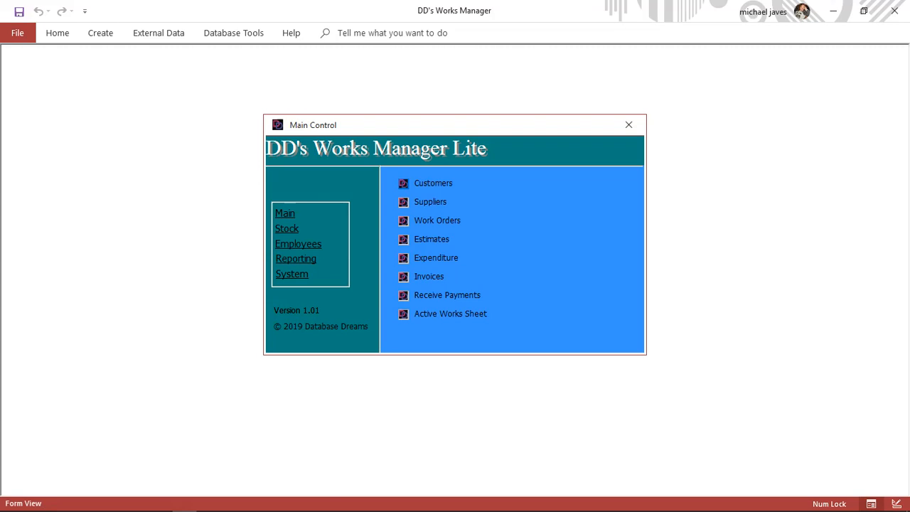
click(403, 239)
click(634, 102)
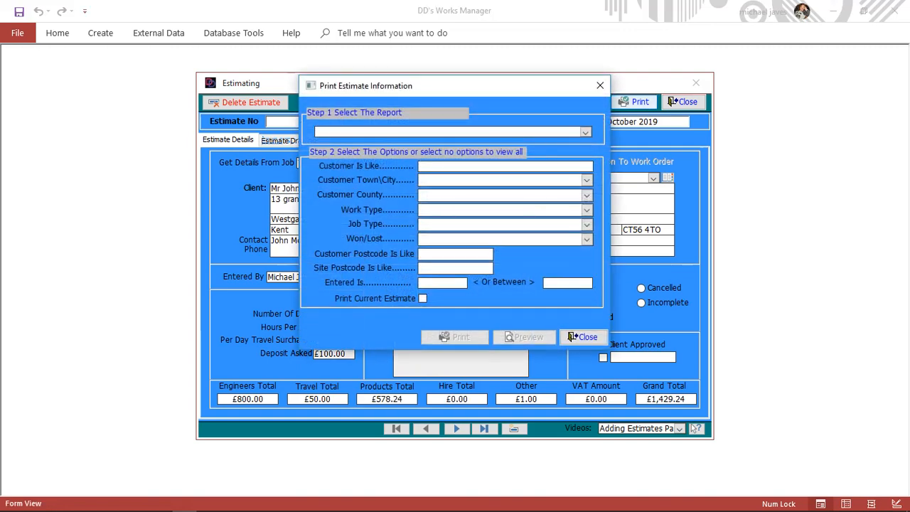
click(352, 143)
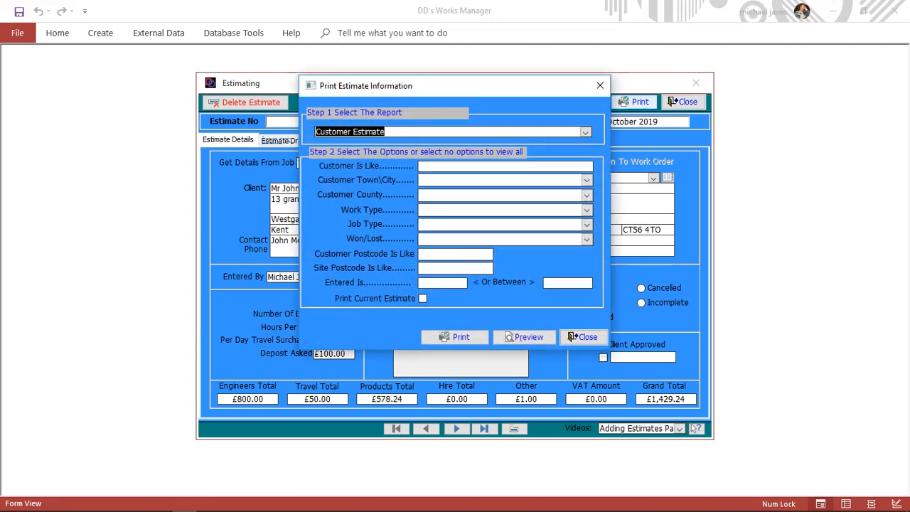
click(423, 299)
click(524, 337)
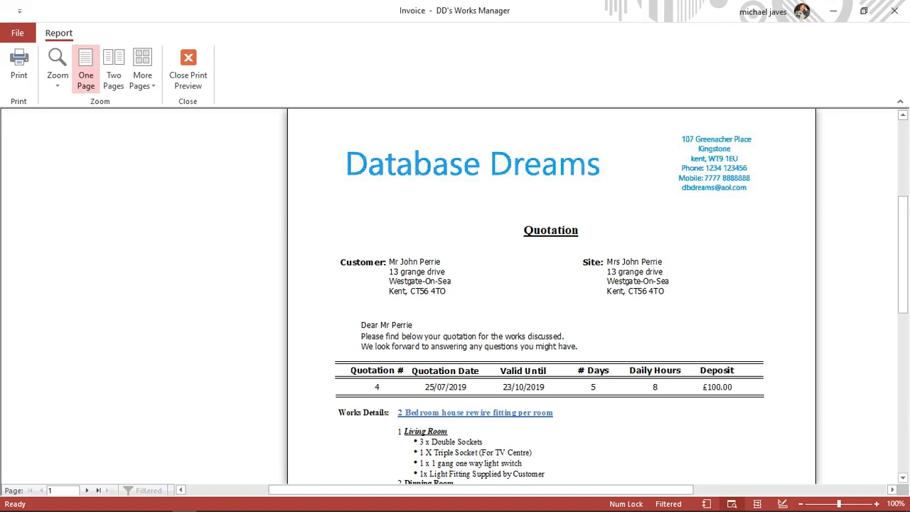
click(405, 237)
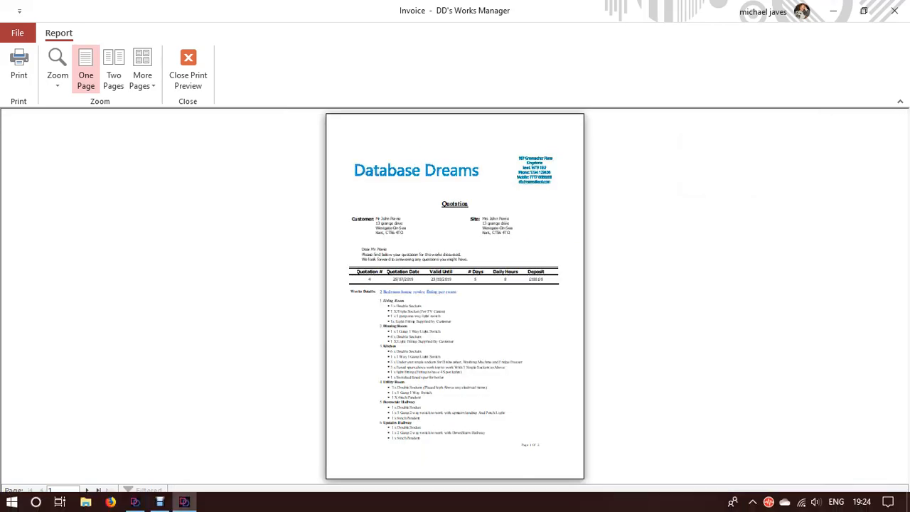
click(159, 502)
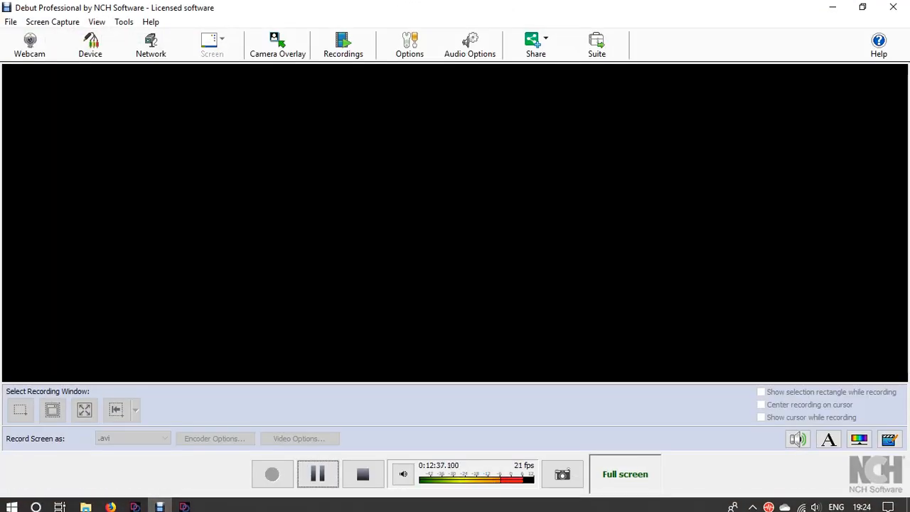